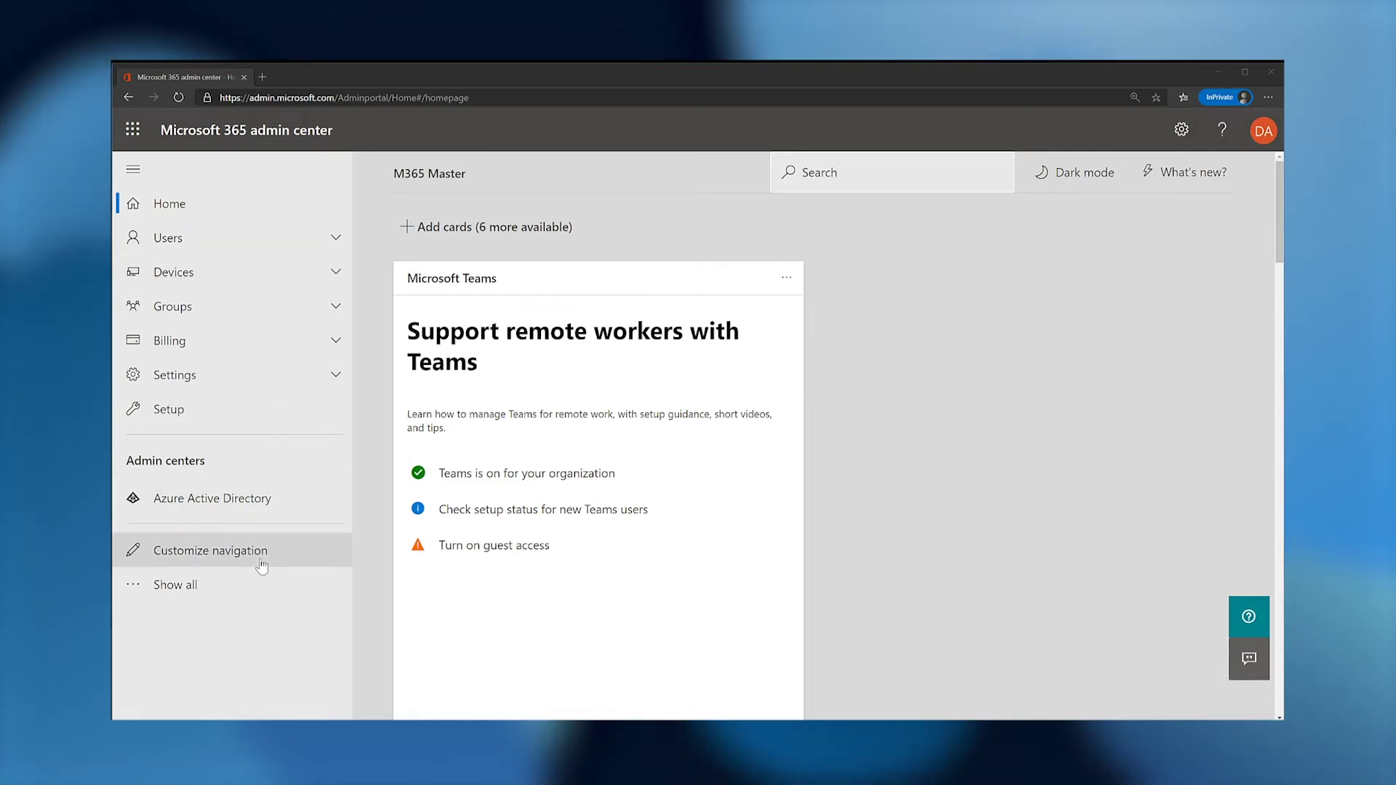
Open the M365 Master directory in Azure AD and check that self-service password reset is enabled for All.
left_click(263, 591)
scroll(263, 596, "down", 3)
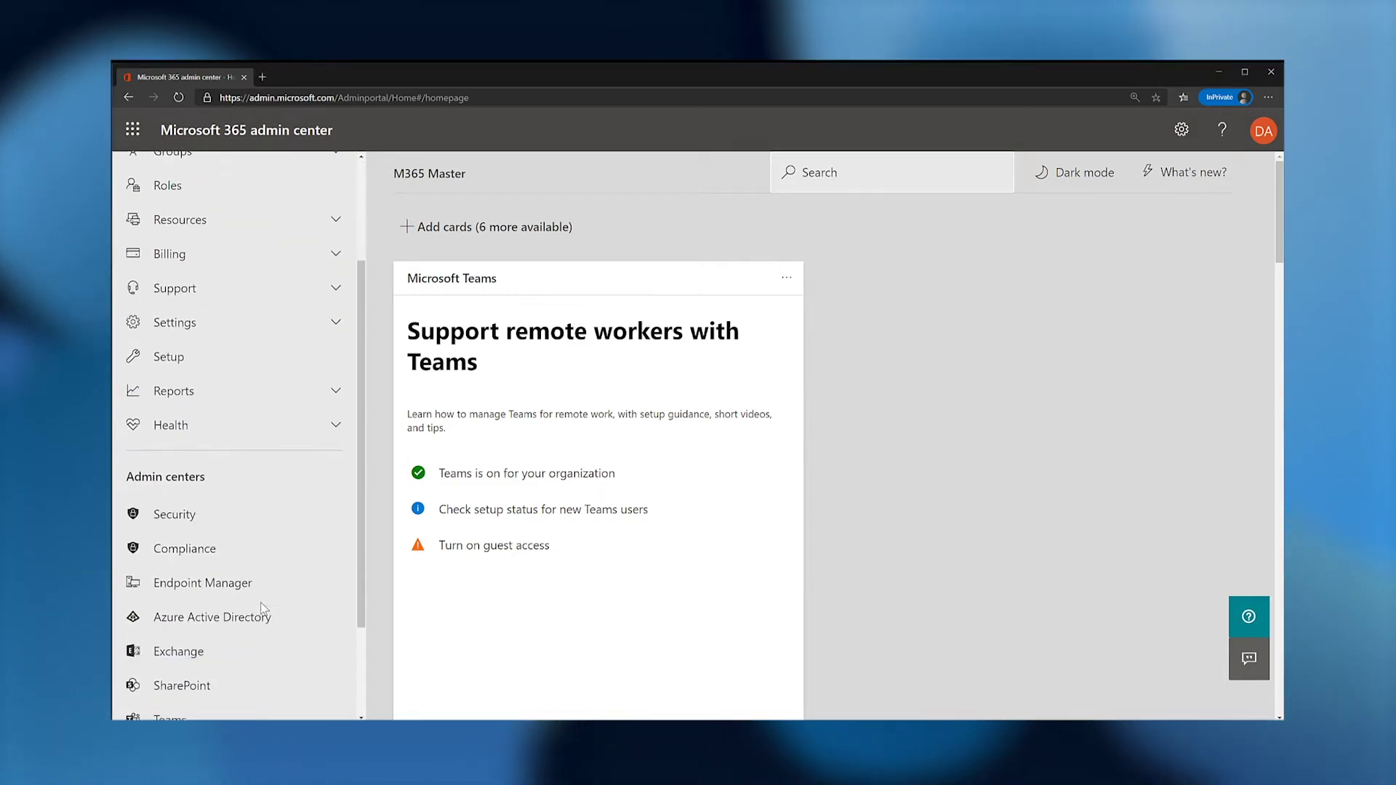
left_click(266, 603)
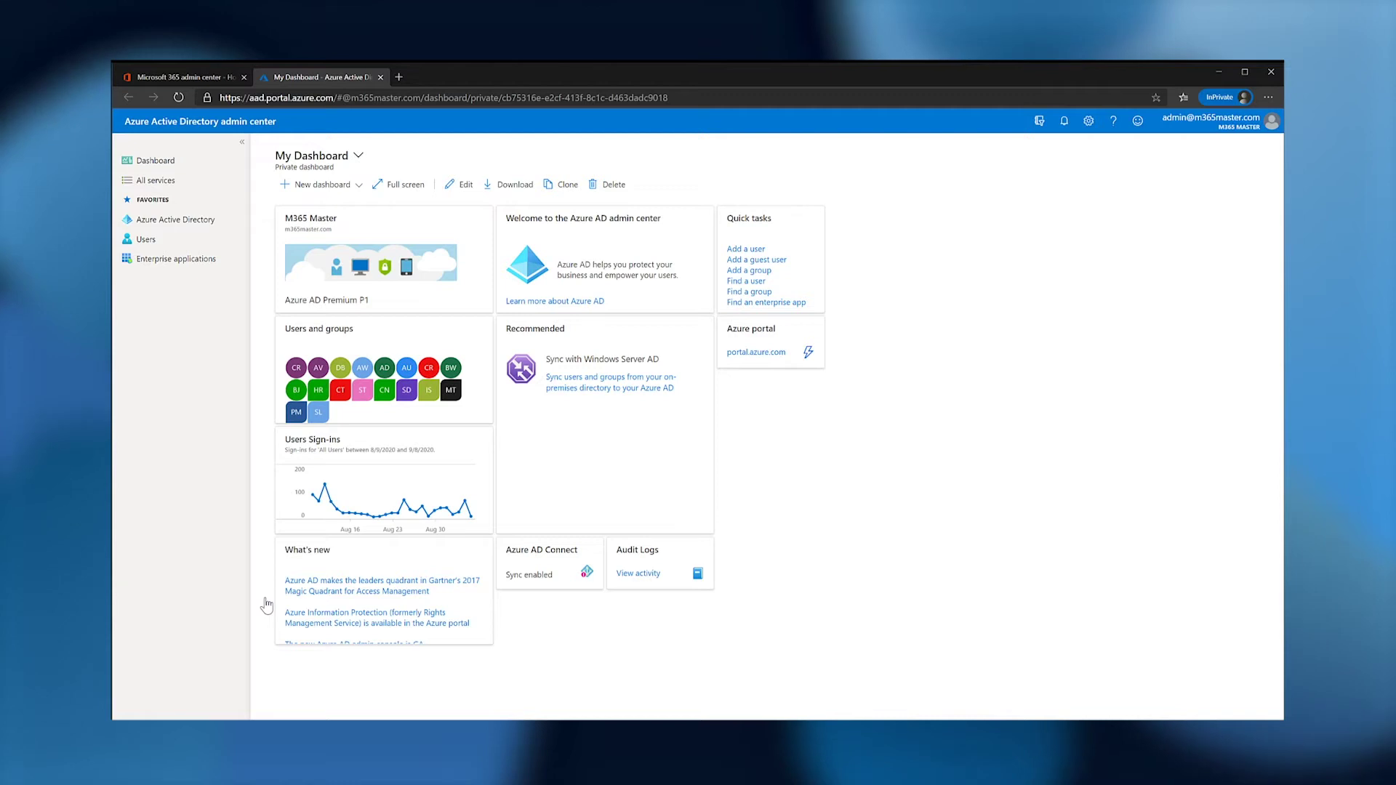
left_click(218, 226)
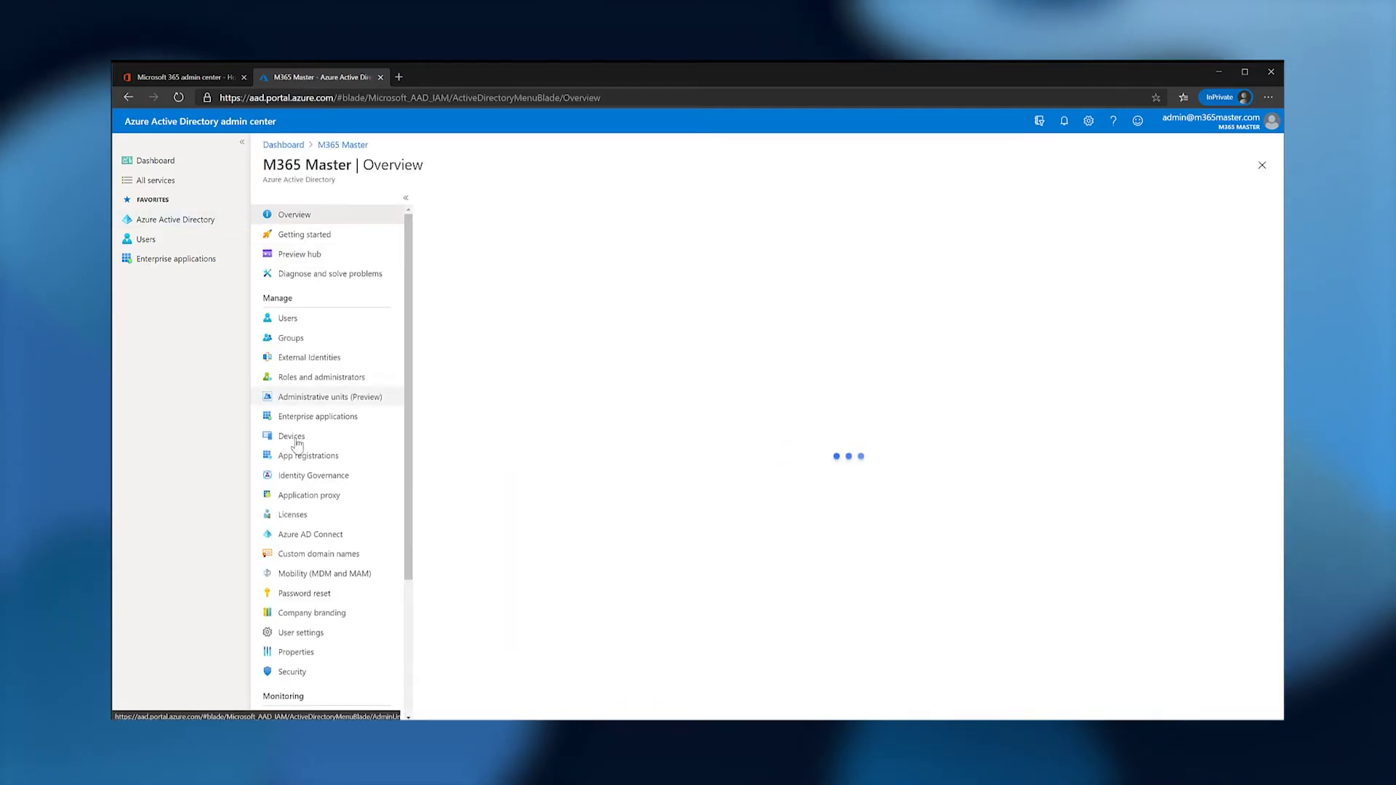
left_click(304, 594)
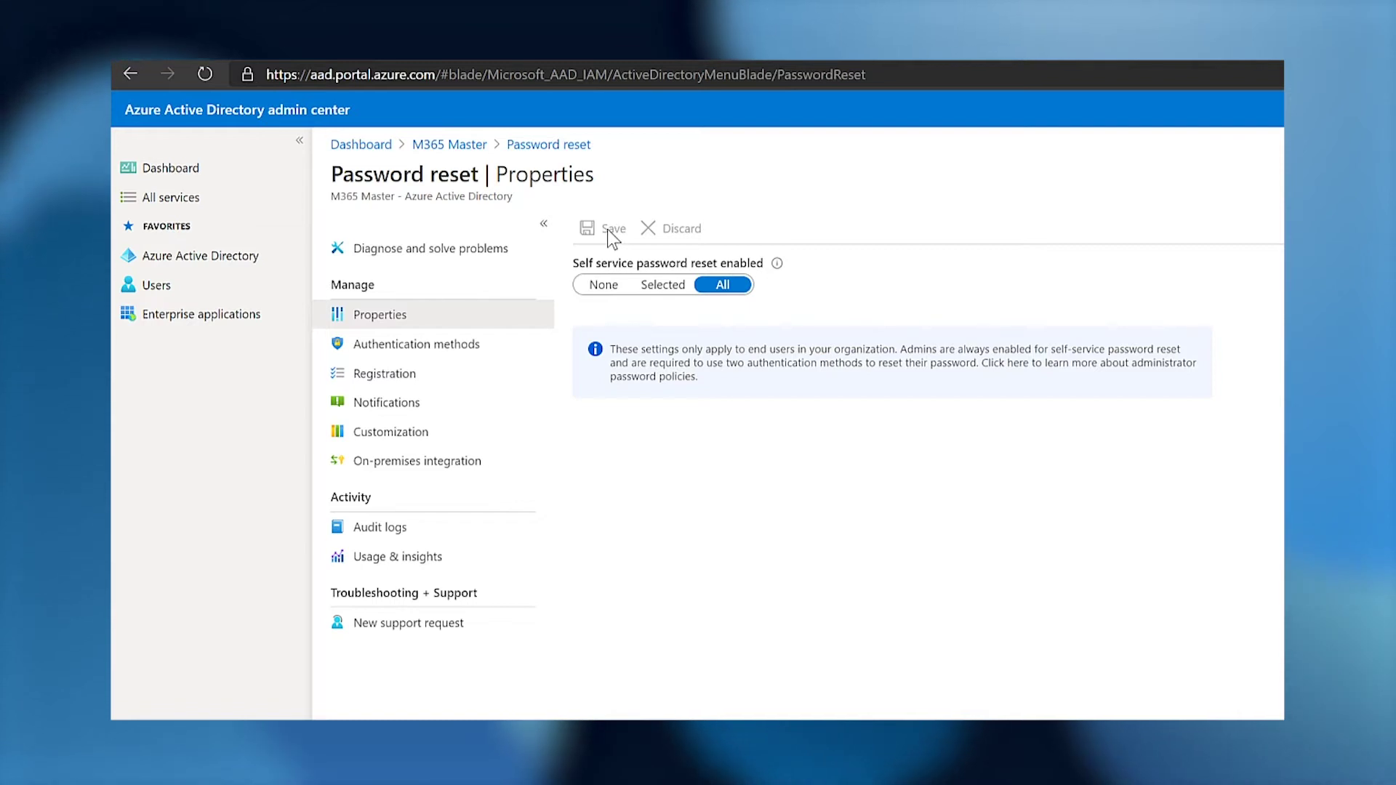
left_click(198, 231)
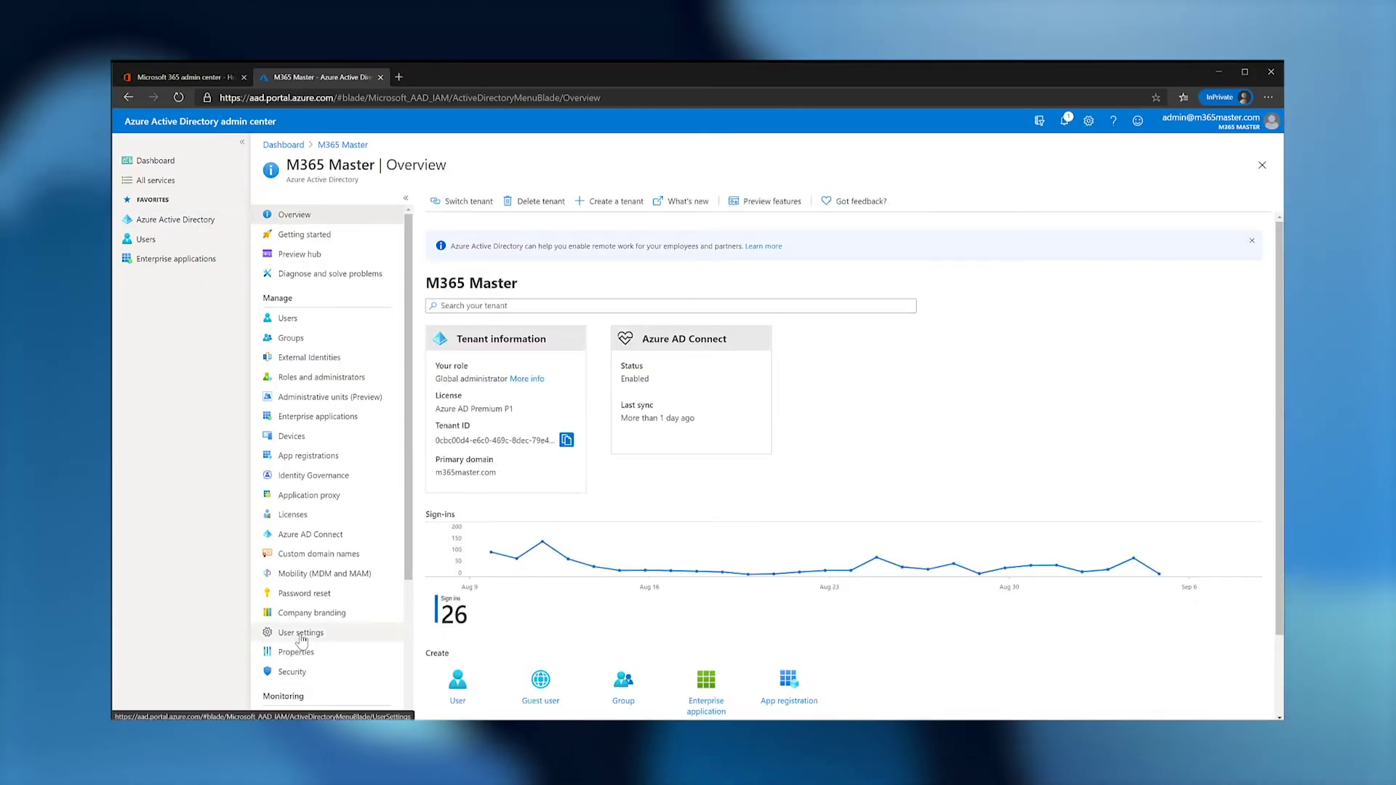
Set combined security information registration to All in the user feature preview settings.
left_click(301, 637)
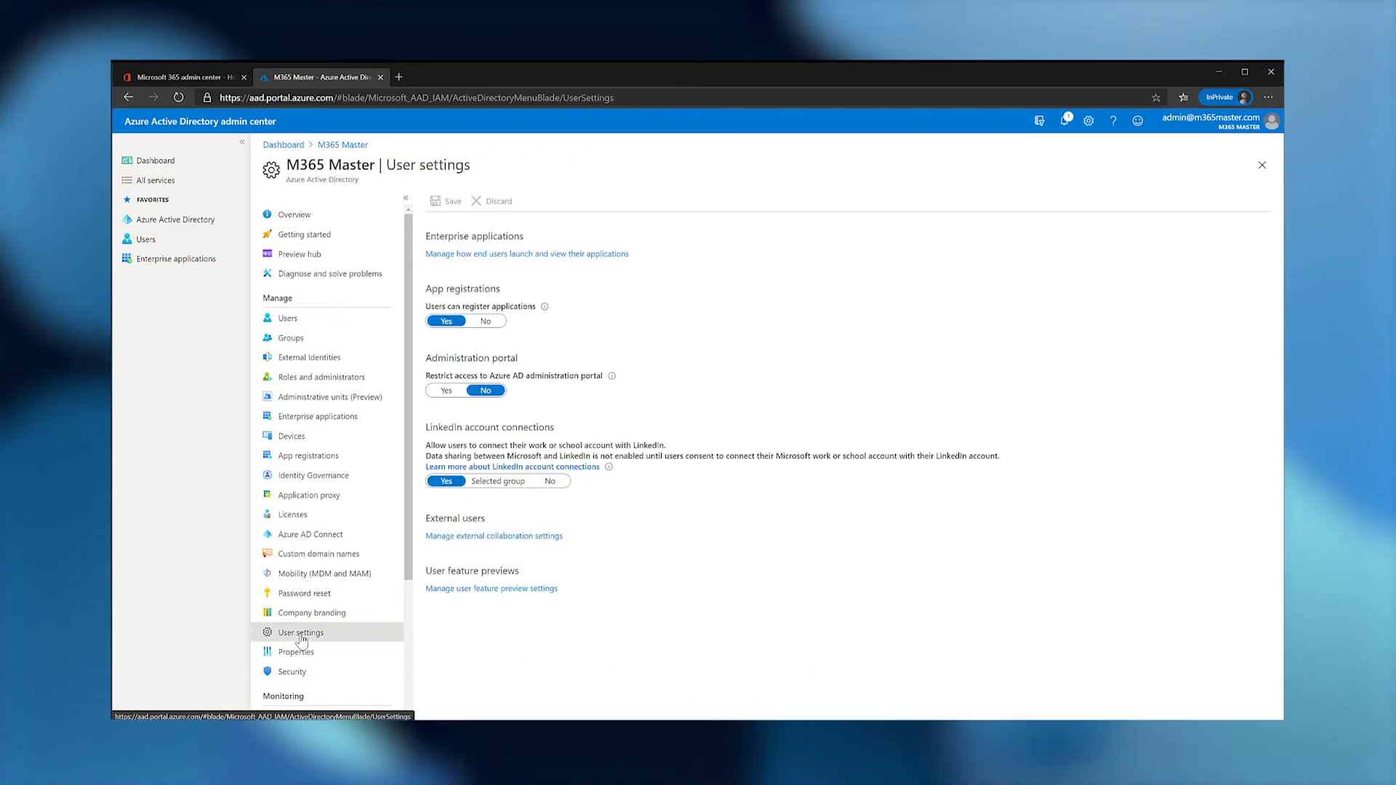
left_click(466, 589)
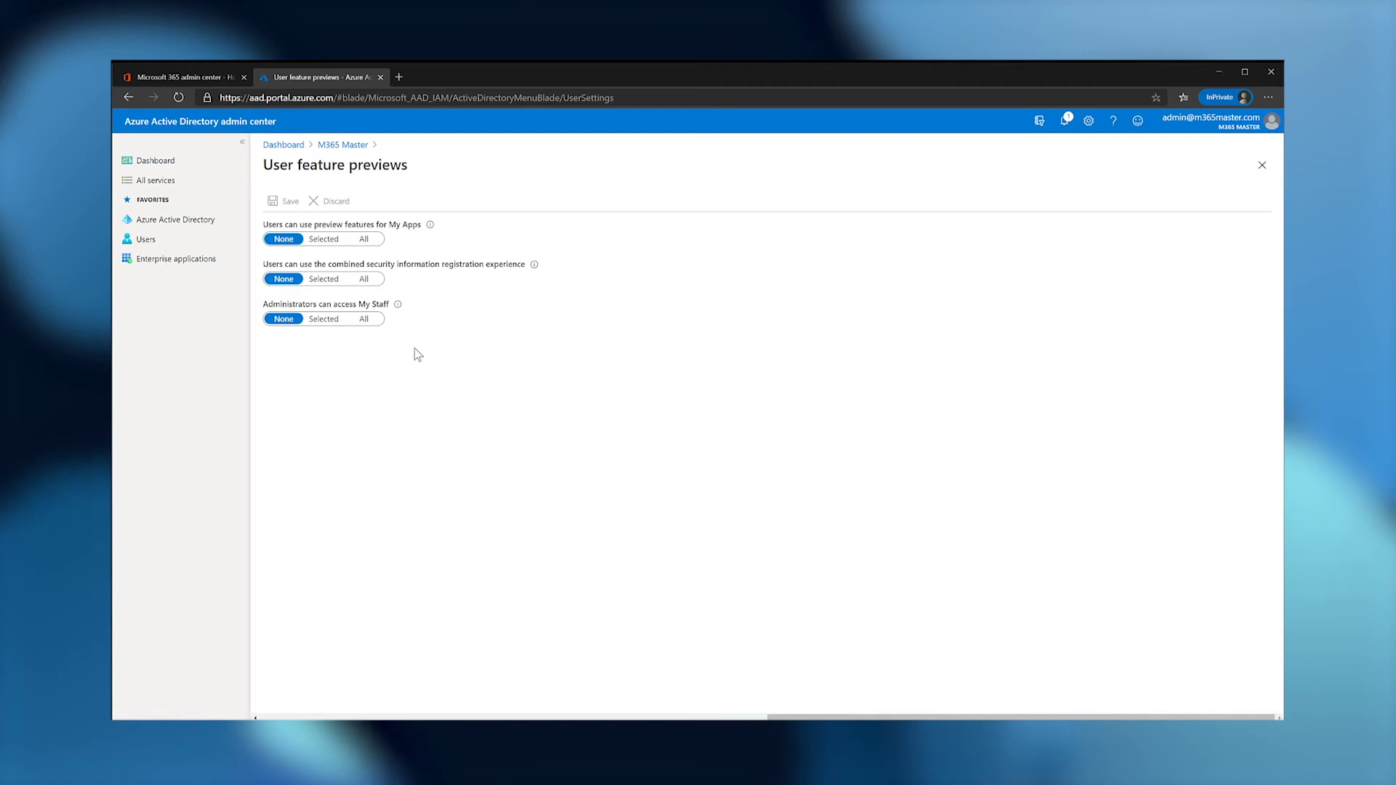
left_click(364, 279)
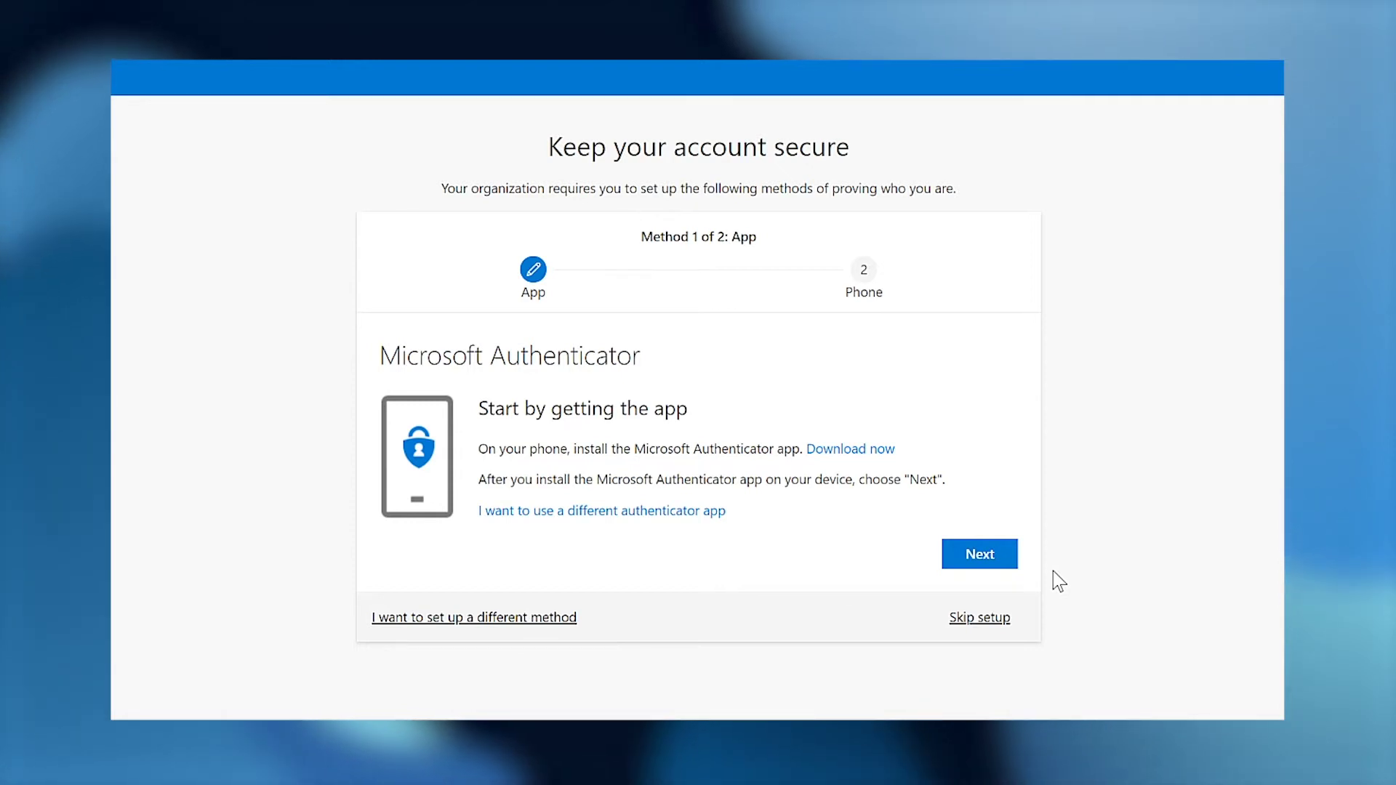
Register Microsoft Authenticator by scanning the setup QR code.
left_click(983, 555)
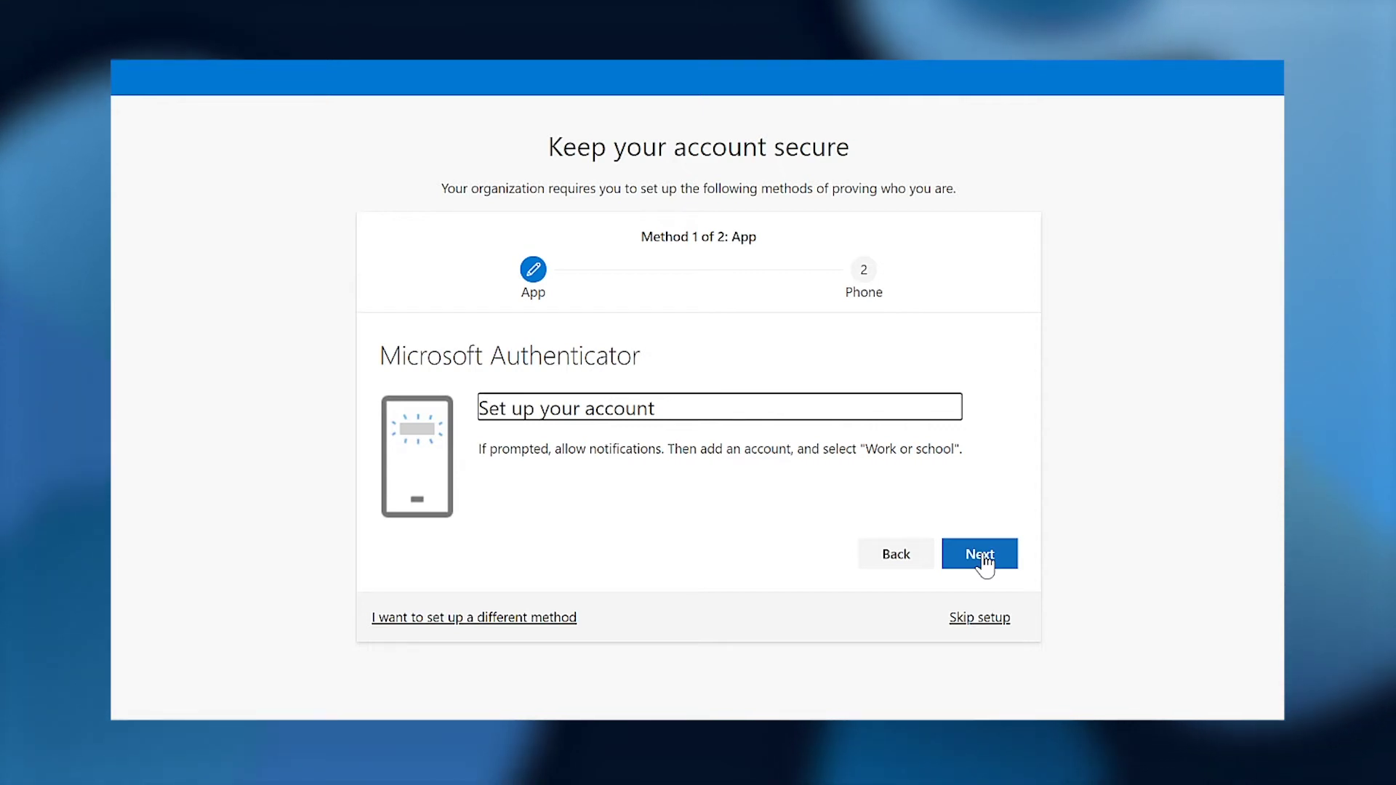
left_click(984, 560)
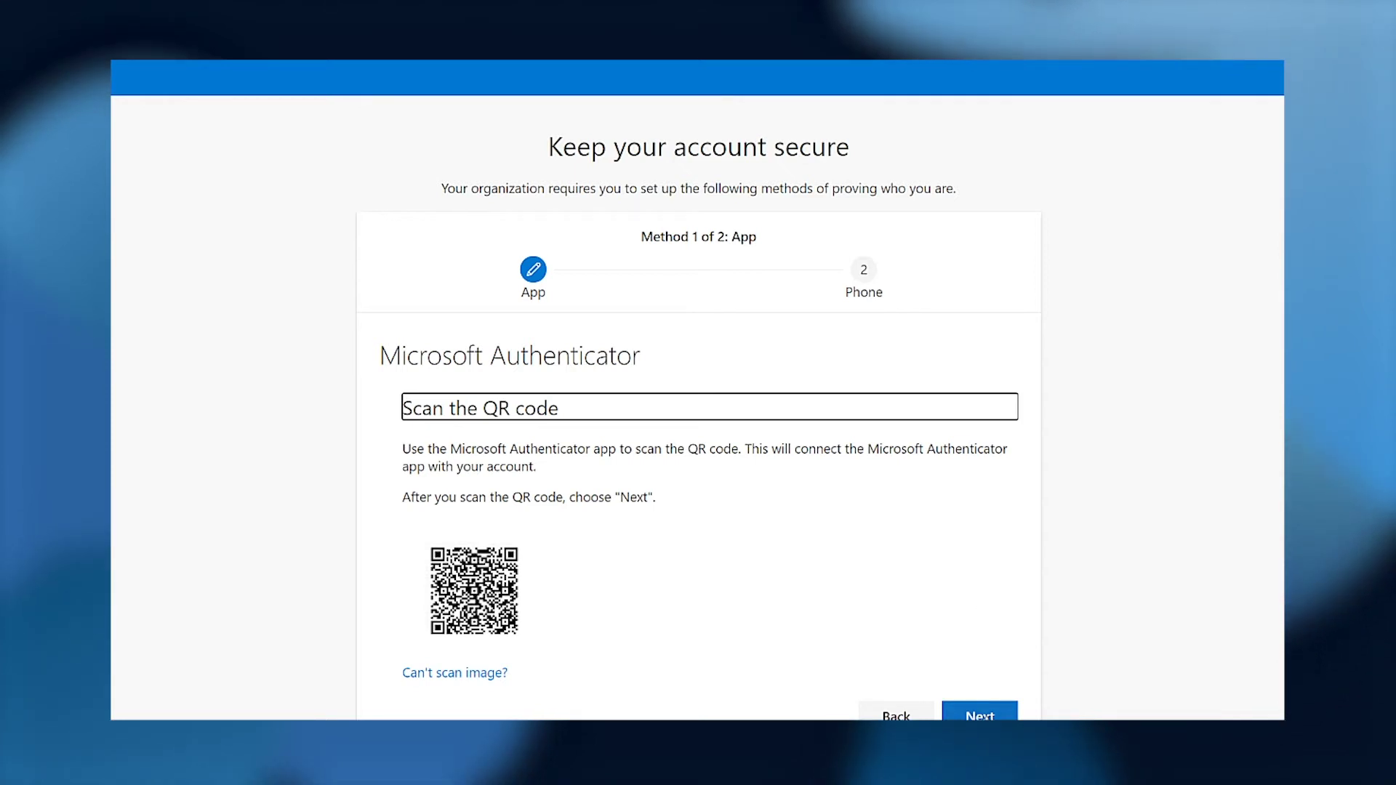
left_click(979, 715)
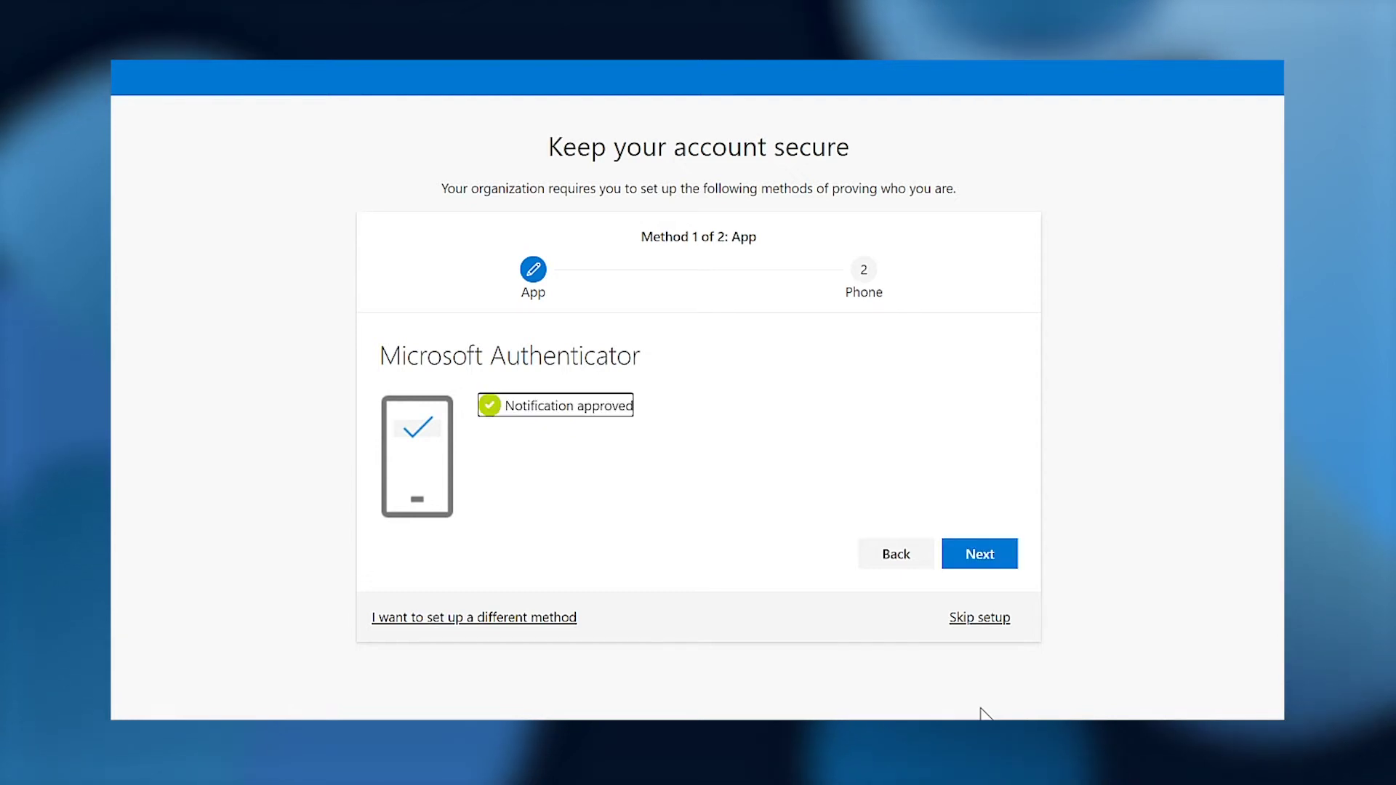
Add a phone number, verify it with the texted SMS code, and finish security setup.
left_click(980, 558)
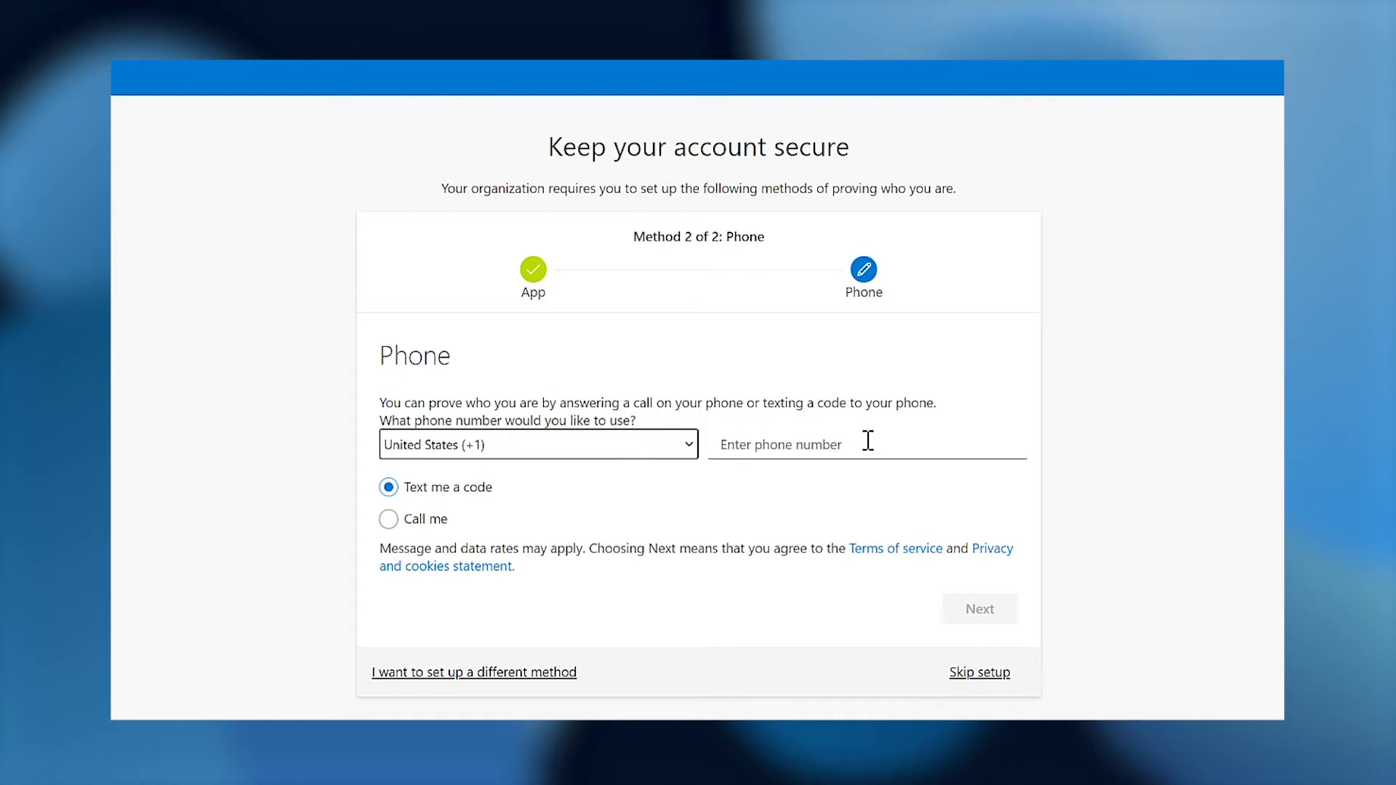
left_click(858, 445)
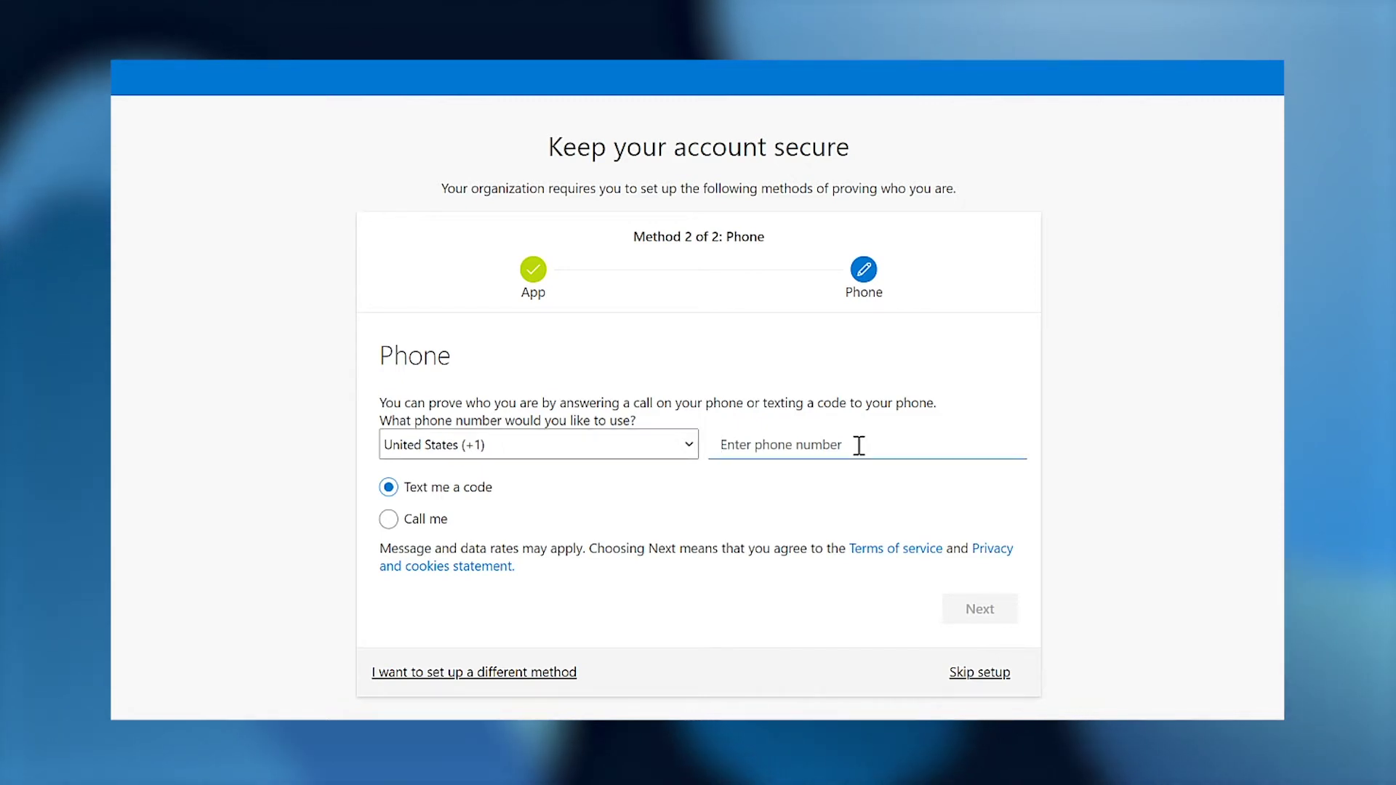
type("5551234567")
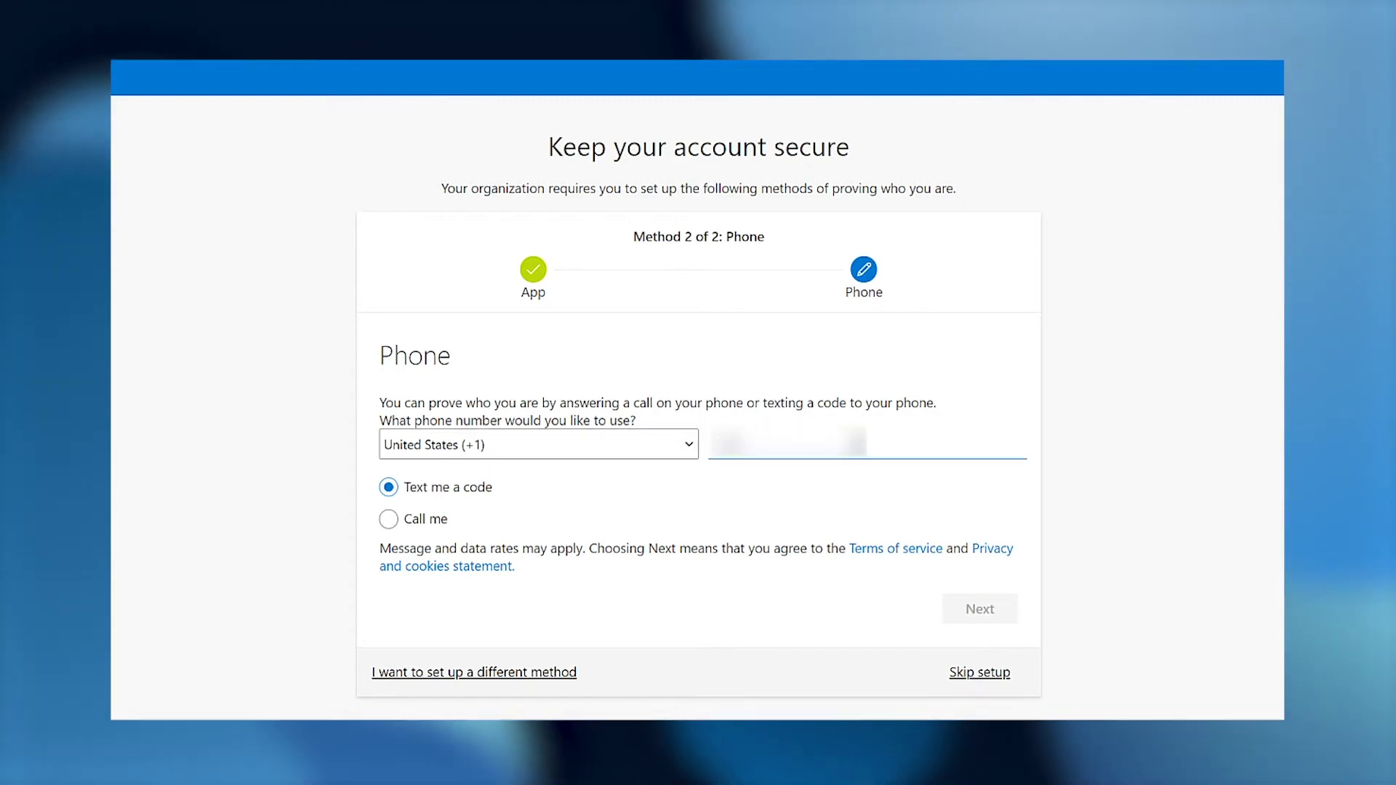
type("4567")
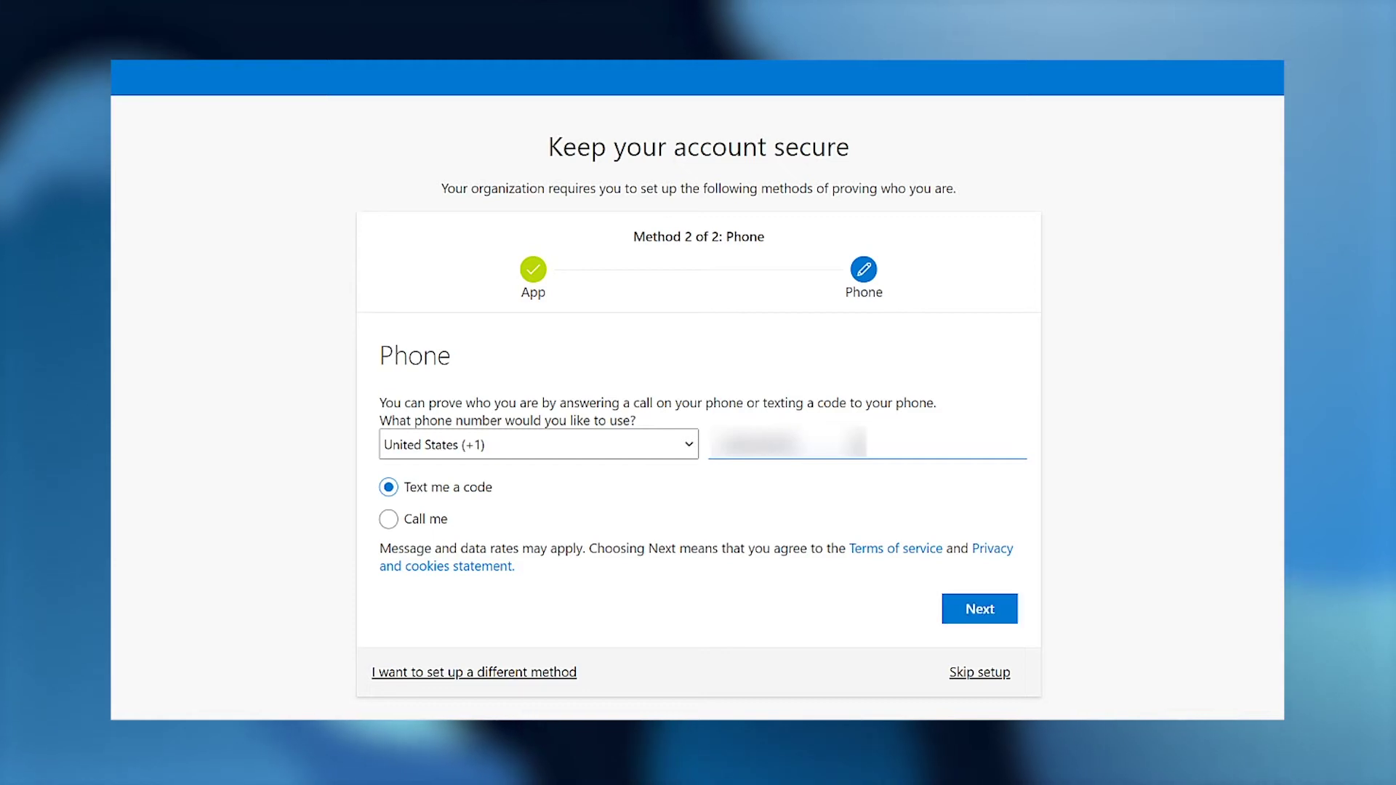
left_click(986, 614)
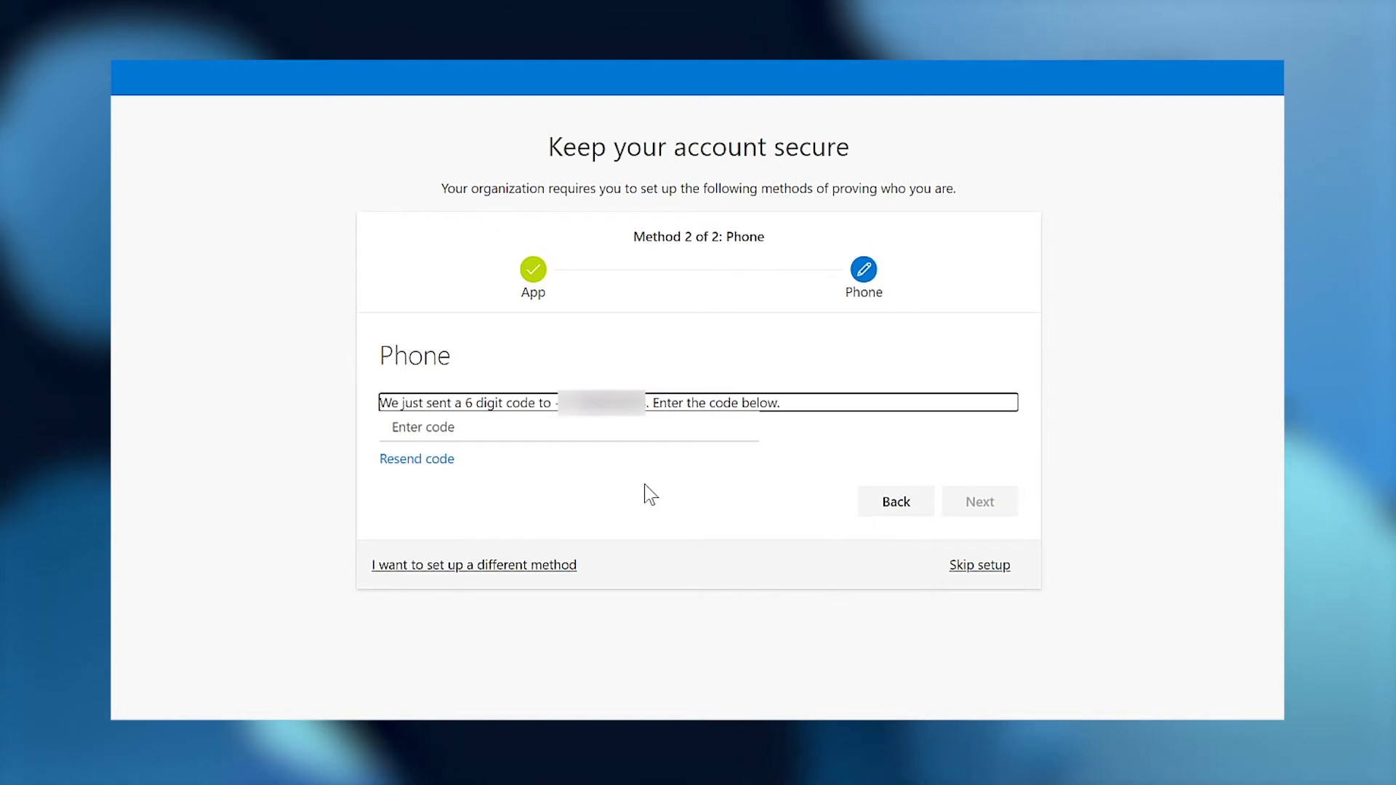
left_click(456, 430)
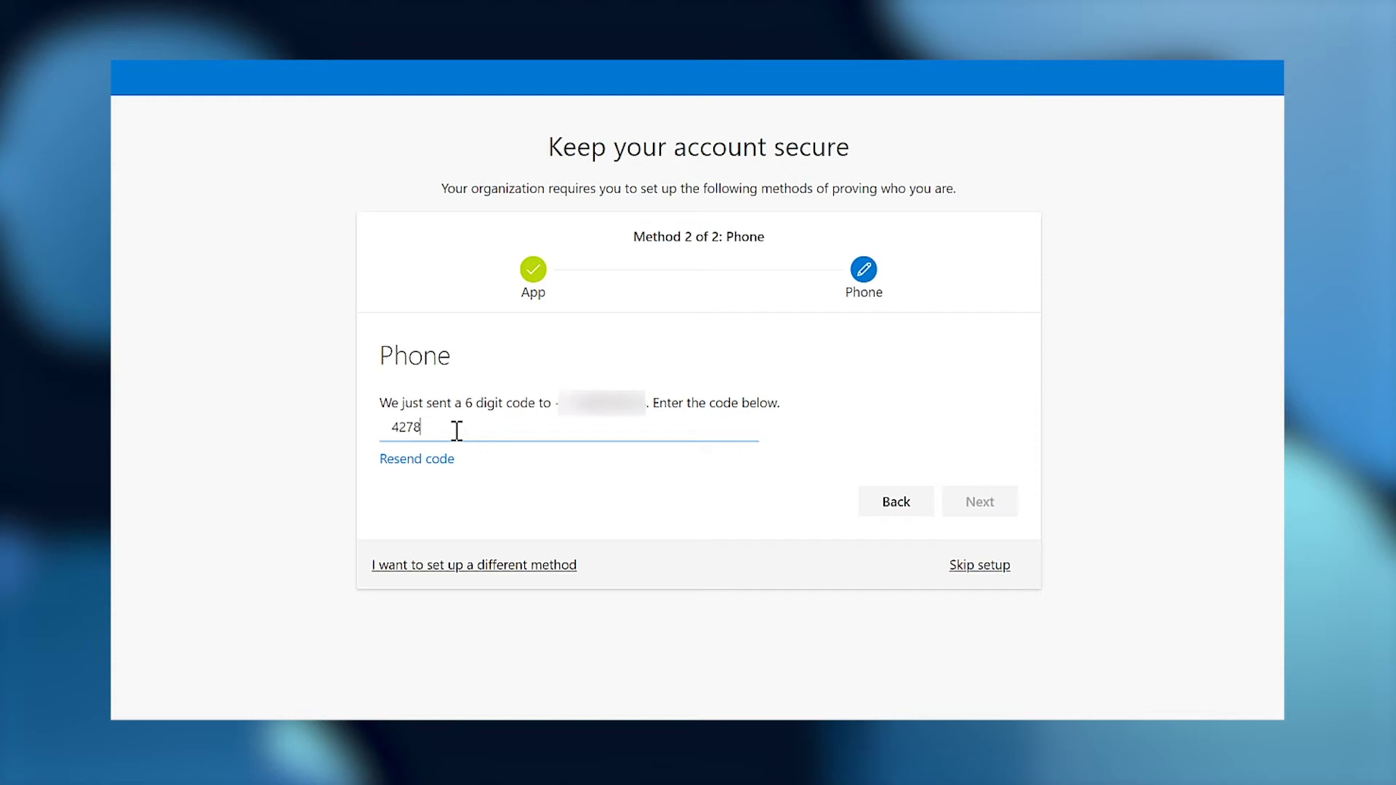
left_click(980, 507)
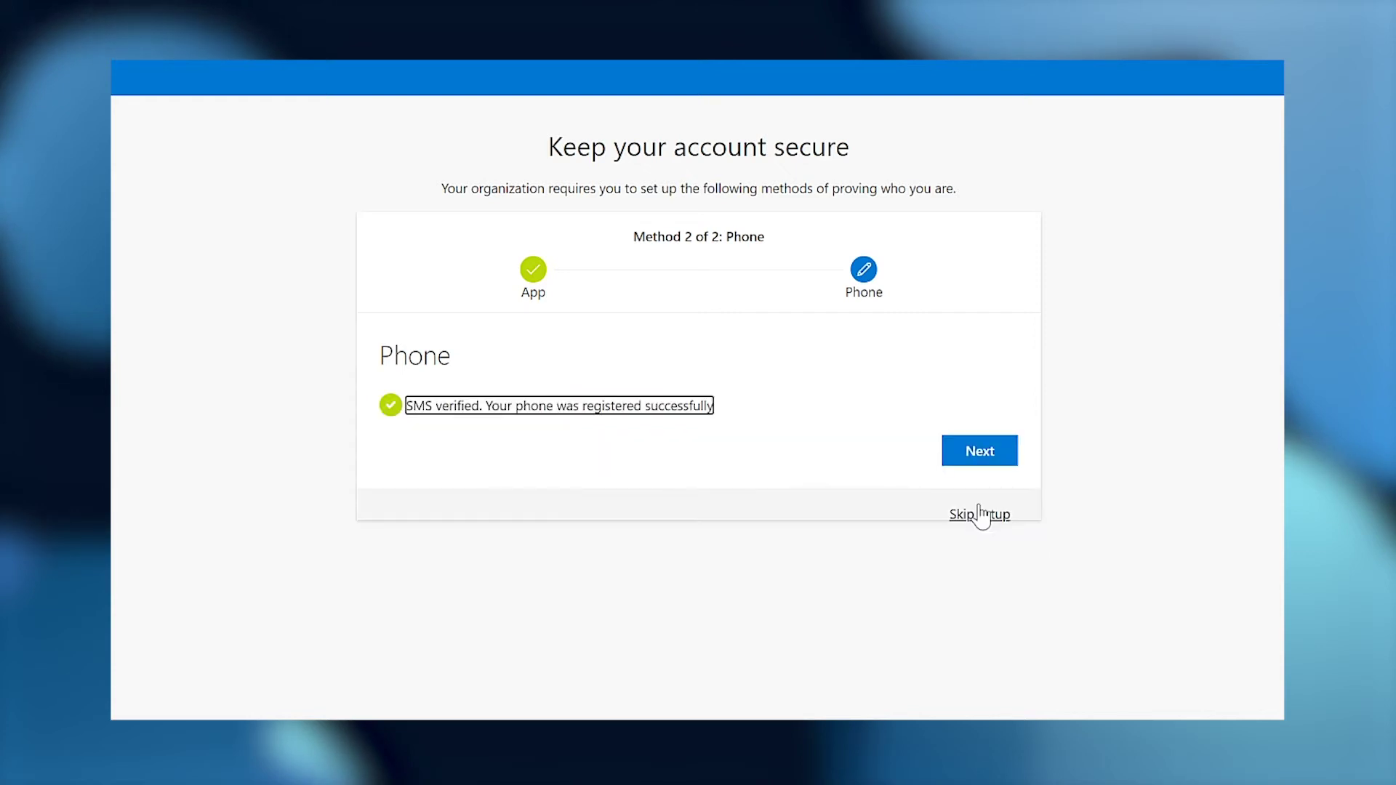
left_click(989, 458)
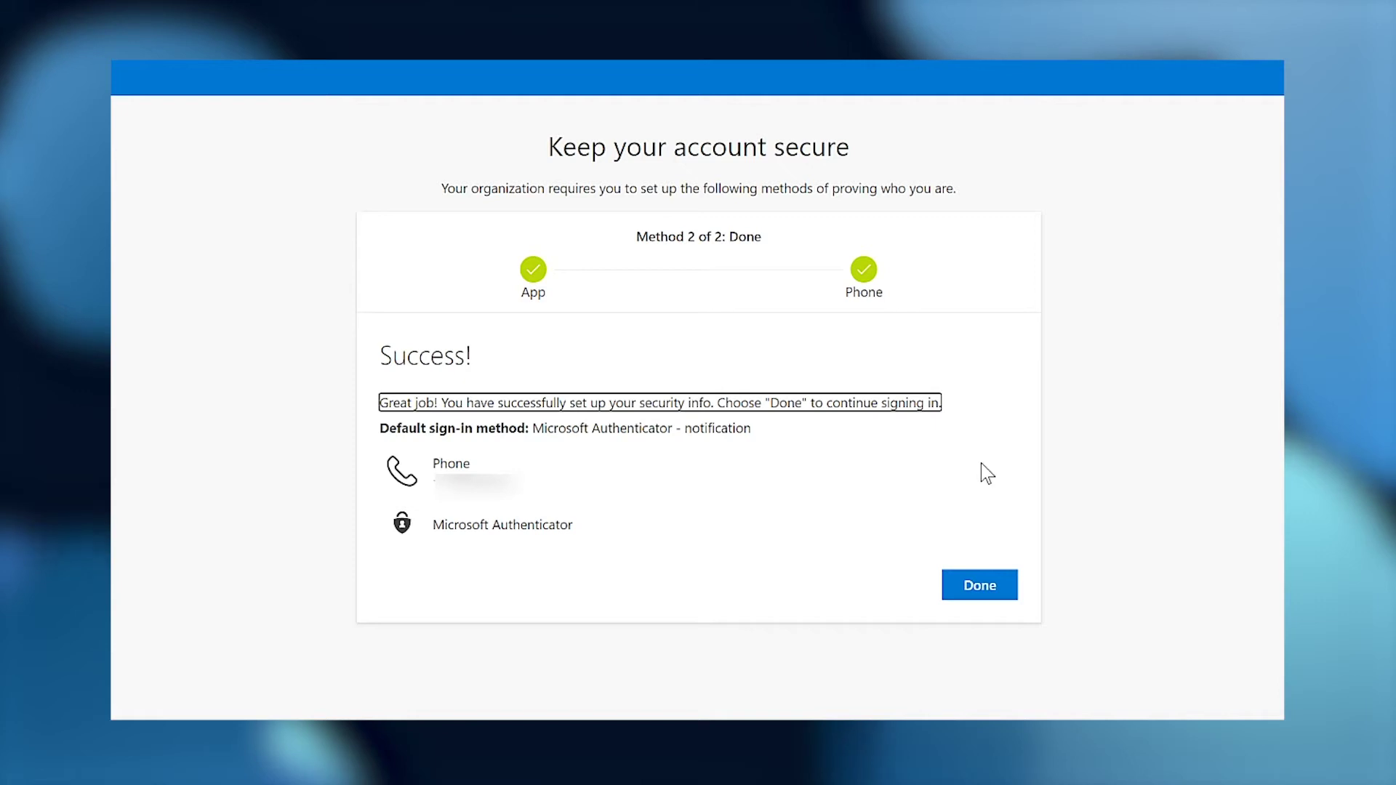
left_click(966, 588)
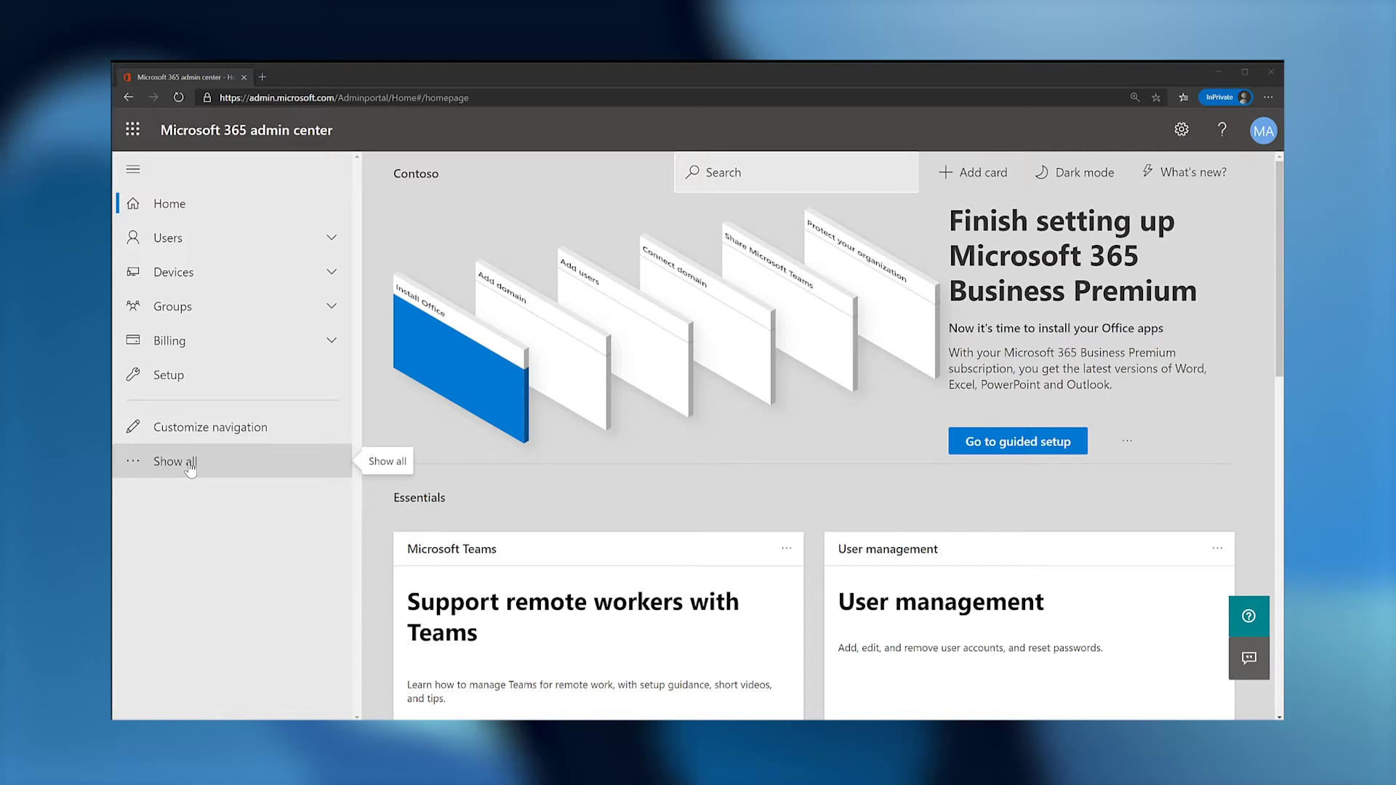
Open Contoso's directory properties and bring up the Enable Security defaults pane, set to Yes.
left_click(191, 469)
scroll(192, 473, "down", 4)
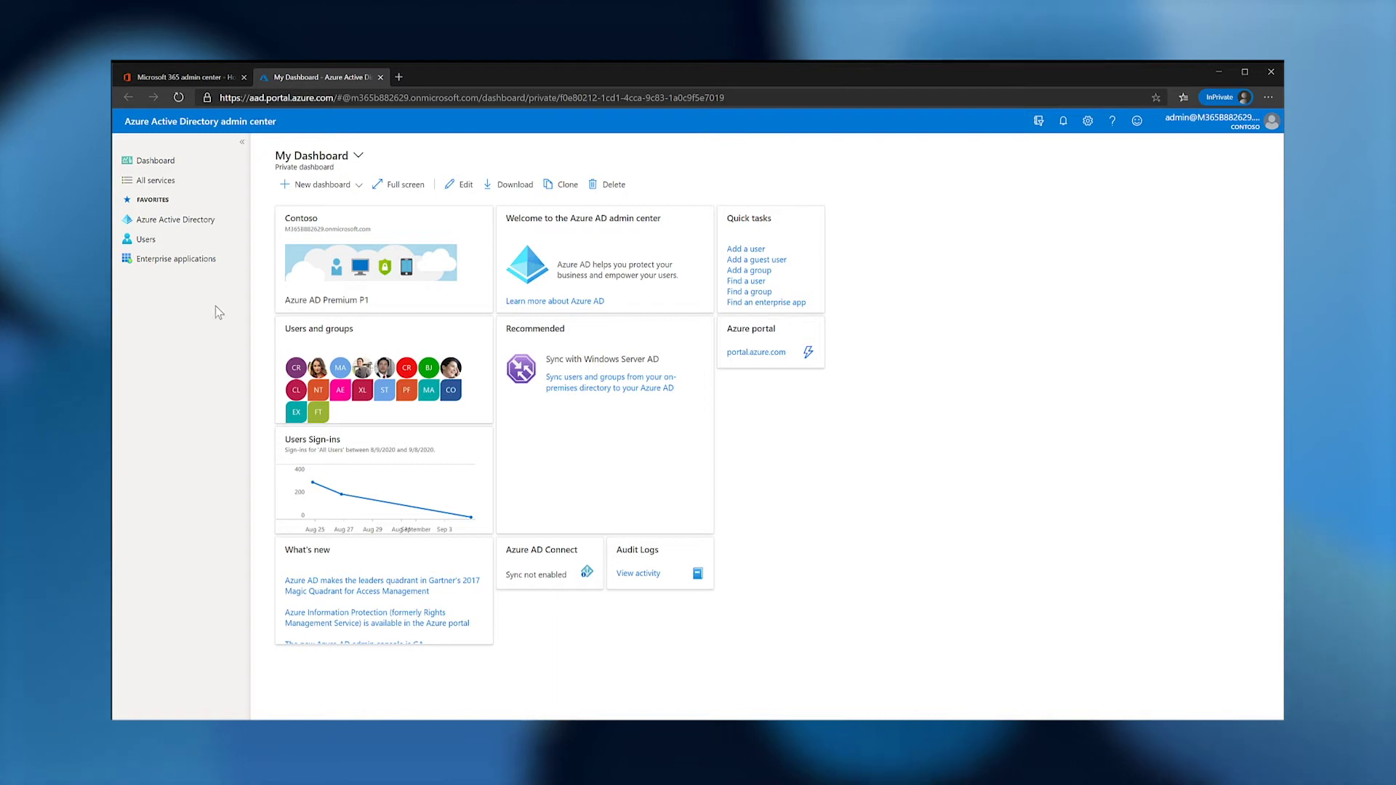
left_click(175, 219)
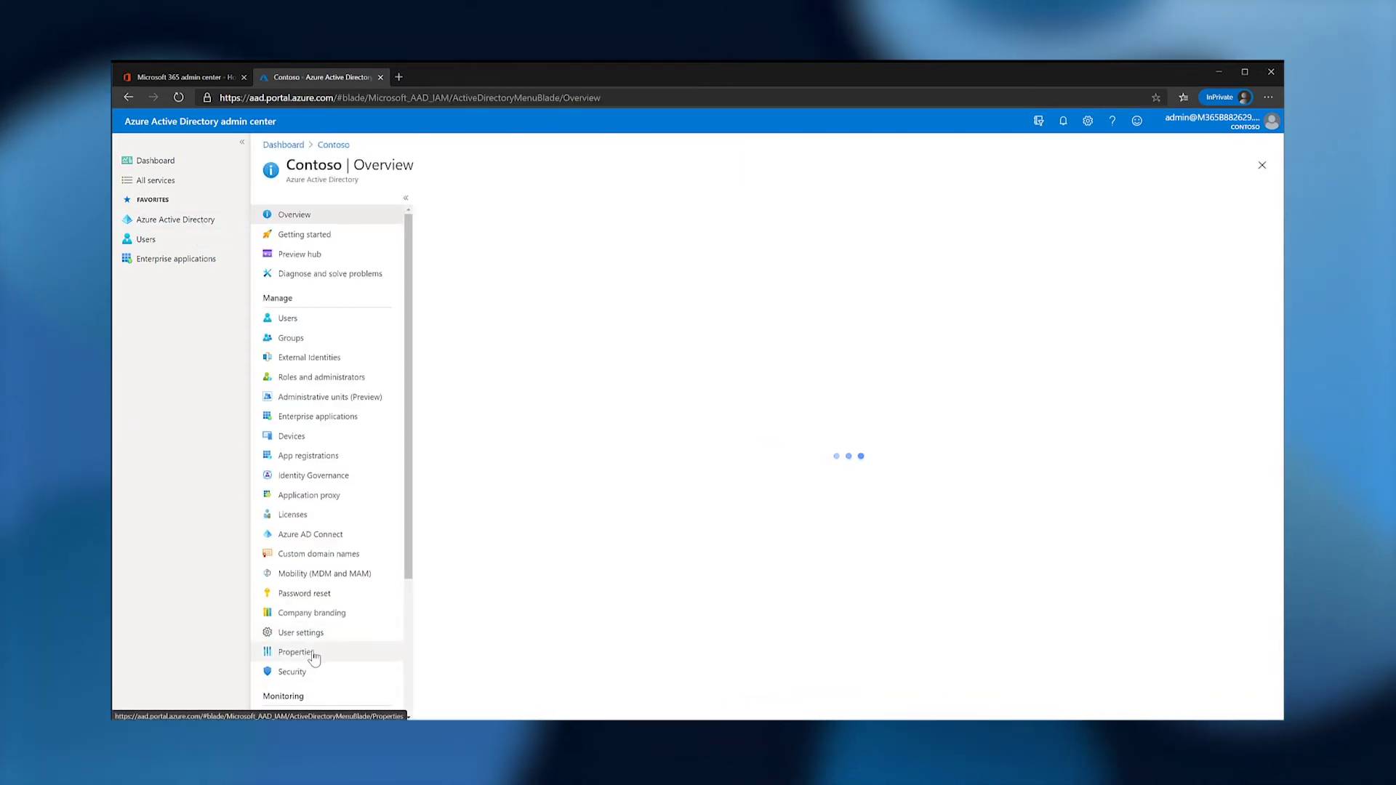
left_click(313, 658)
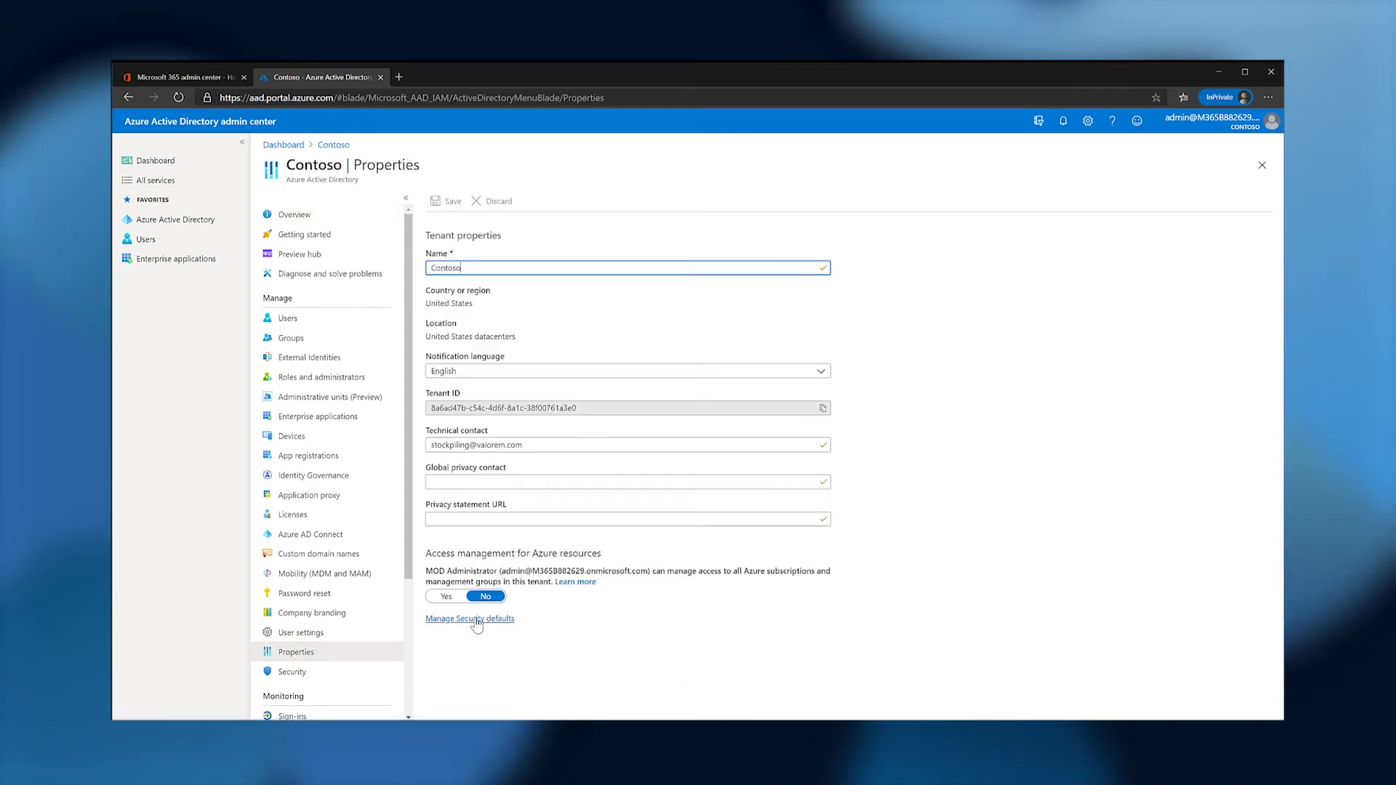
left_click(477, 621)
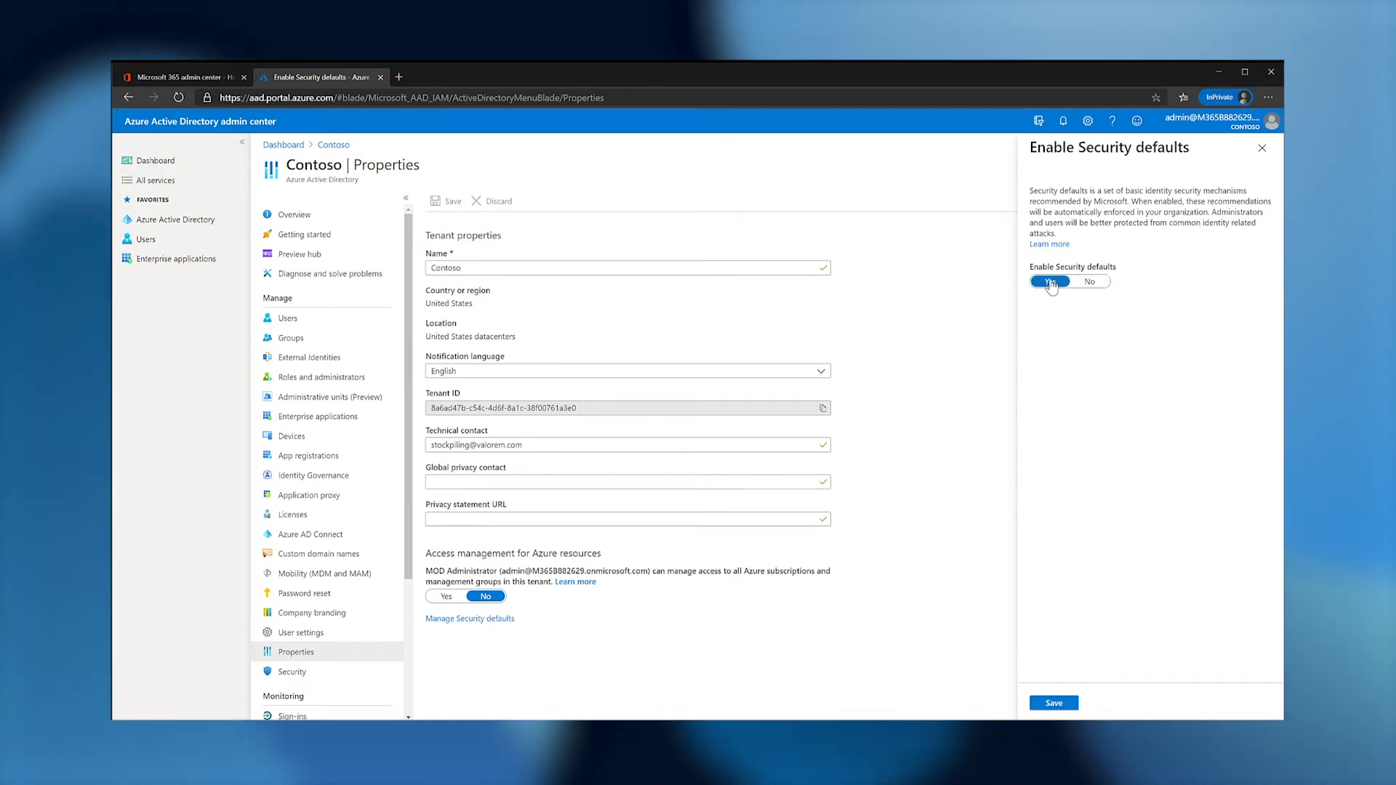
Save security defaults as Yes, then switch them to No, save, and reopen the pane.
left_click(1055, 704)
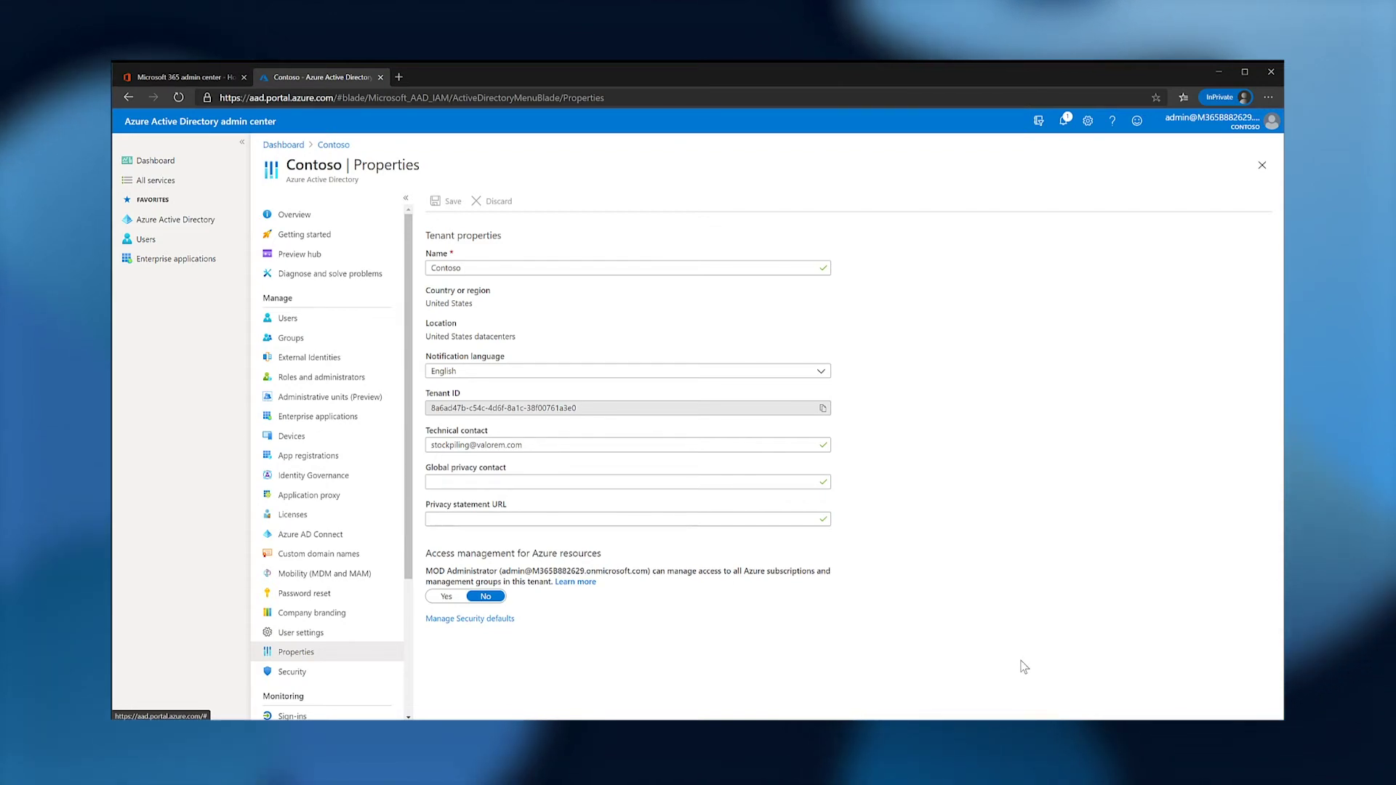
left_click(479, 620)
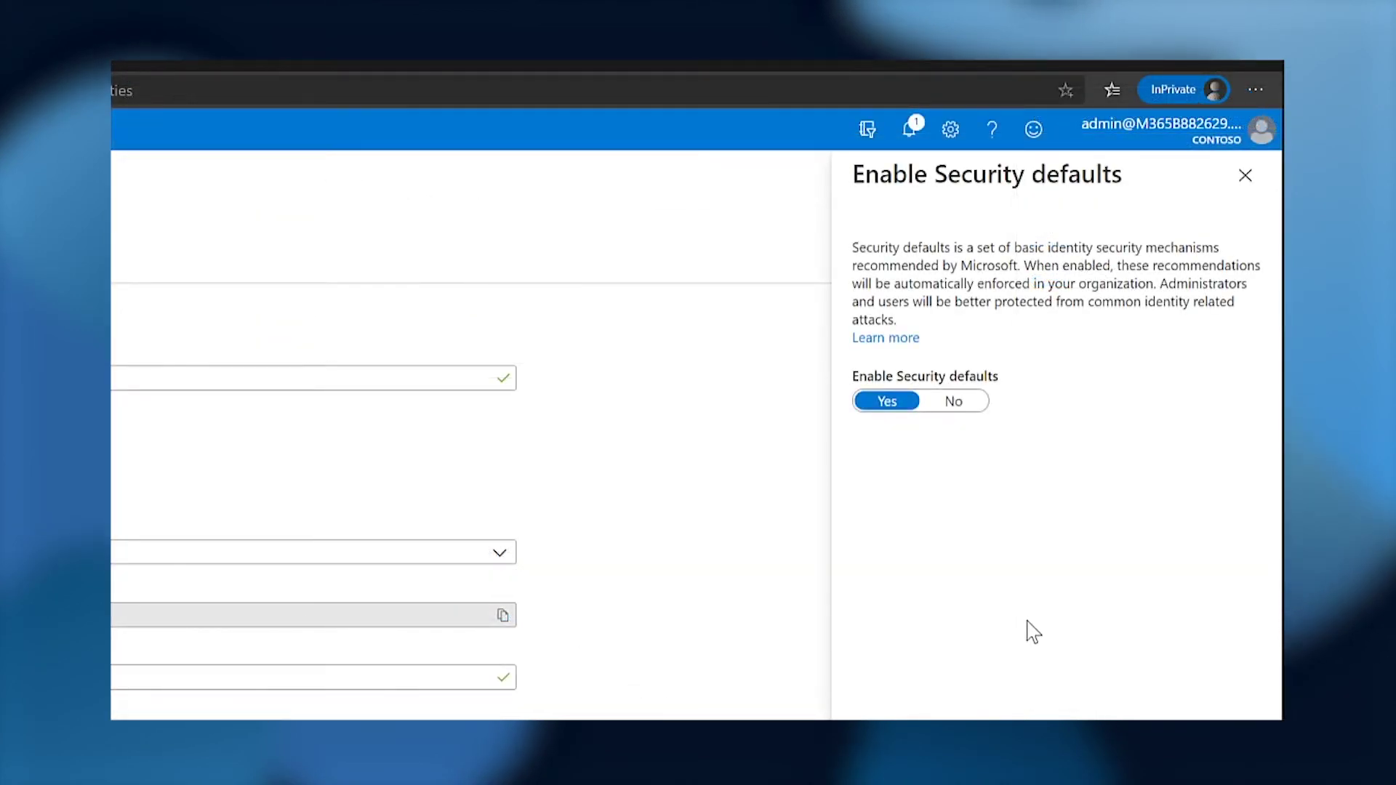
left_click(954, 402)
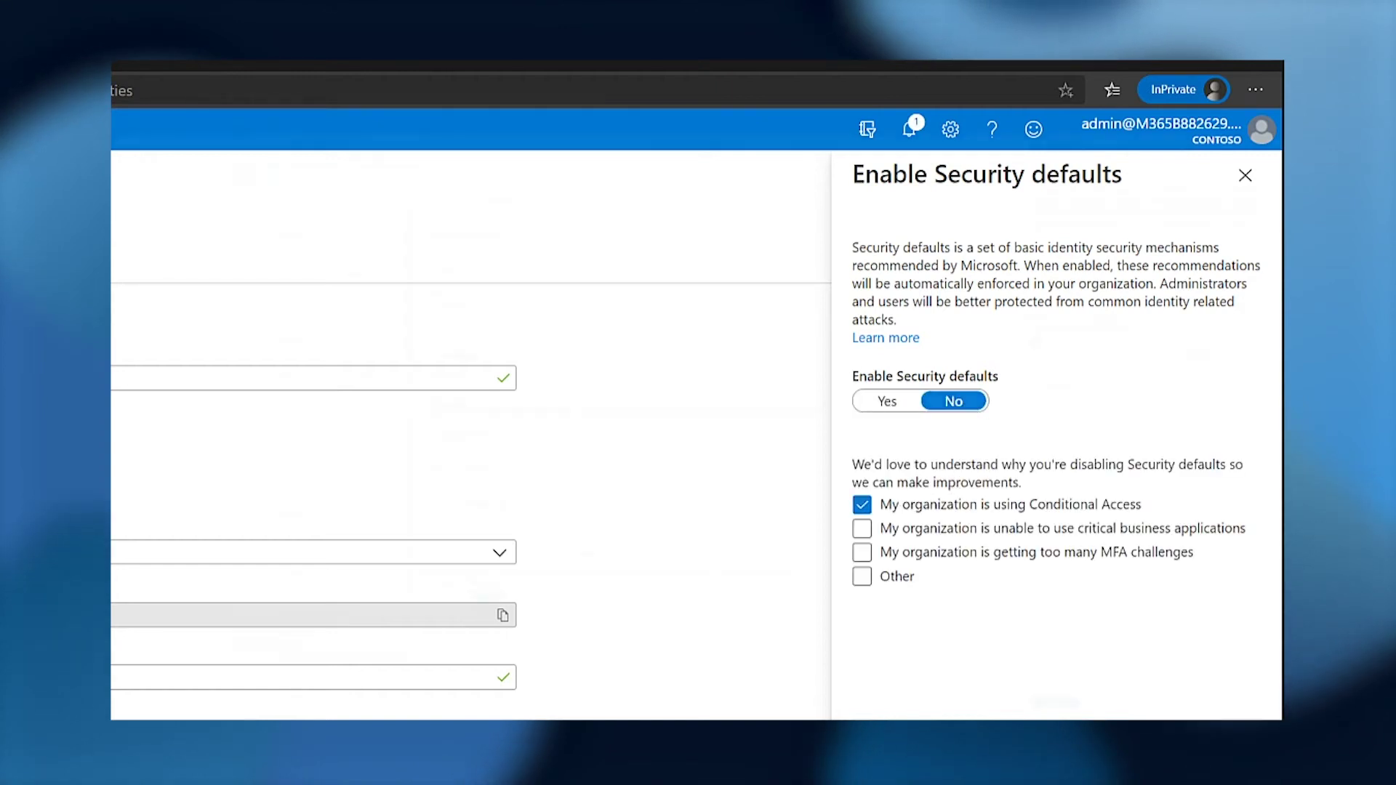
left_click(1047, 699)
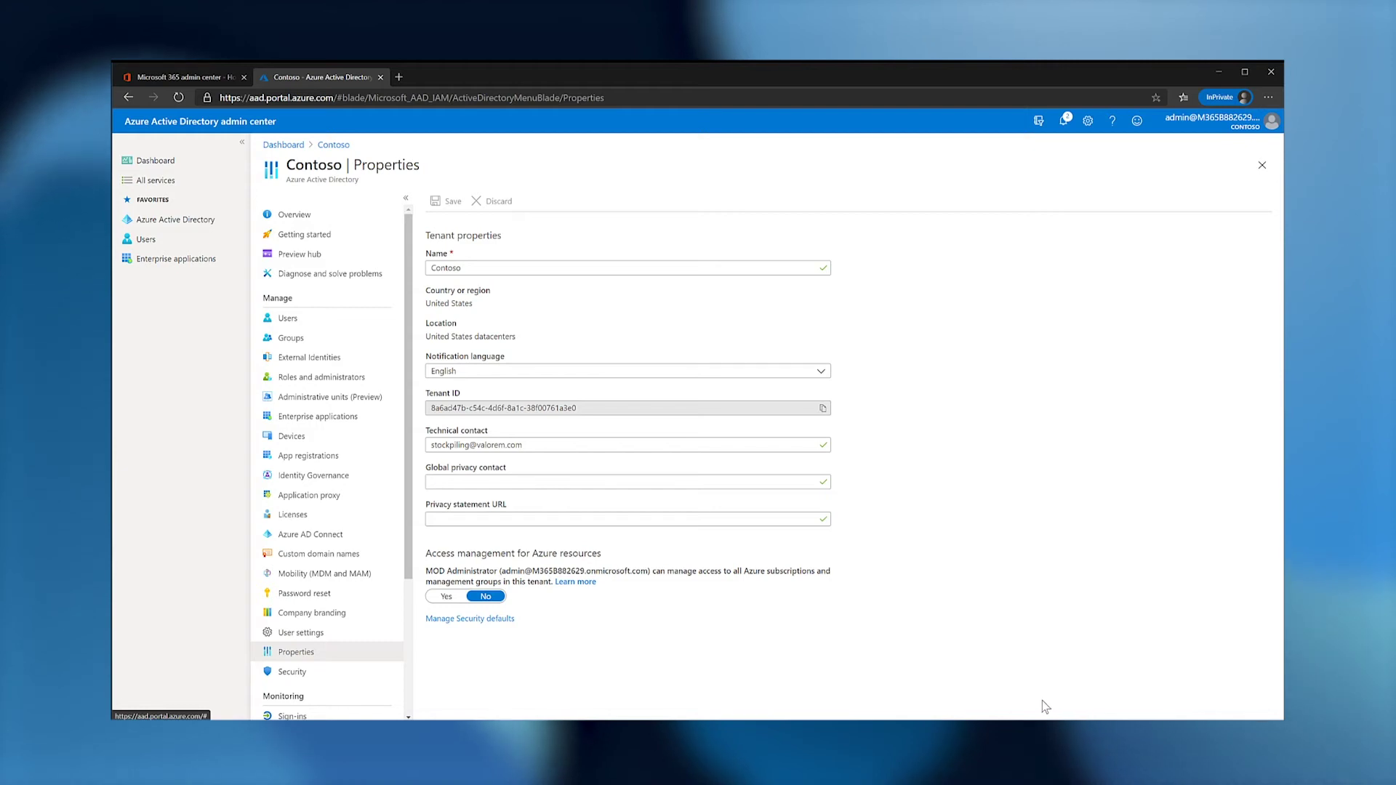
left_click(484, 620)
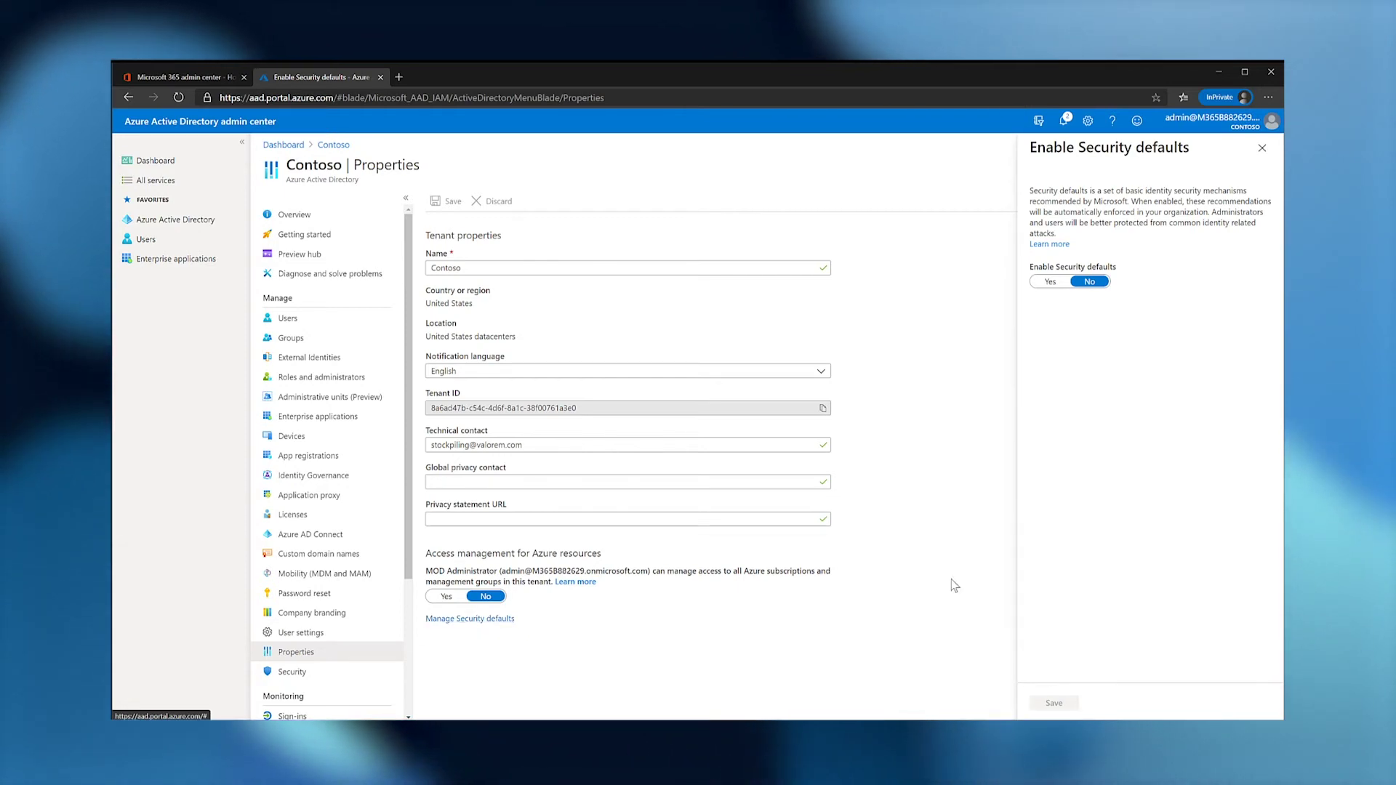
Read the 'What are security defaults?' article to Enabling security defaults, then return to the Contoso overview.
left_click(1048, 245)
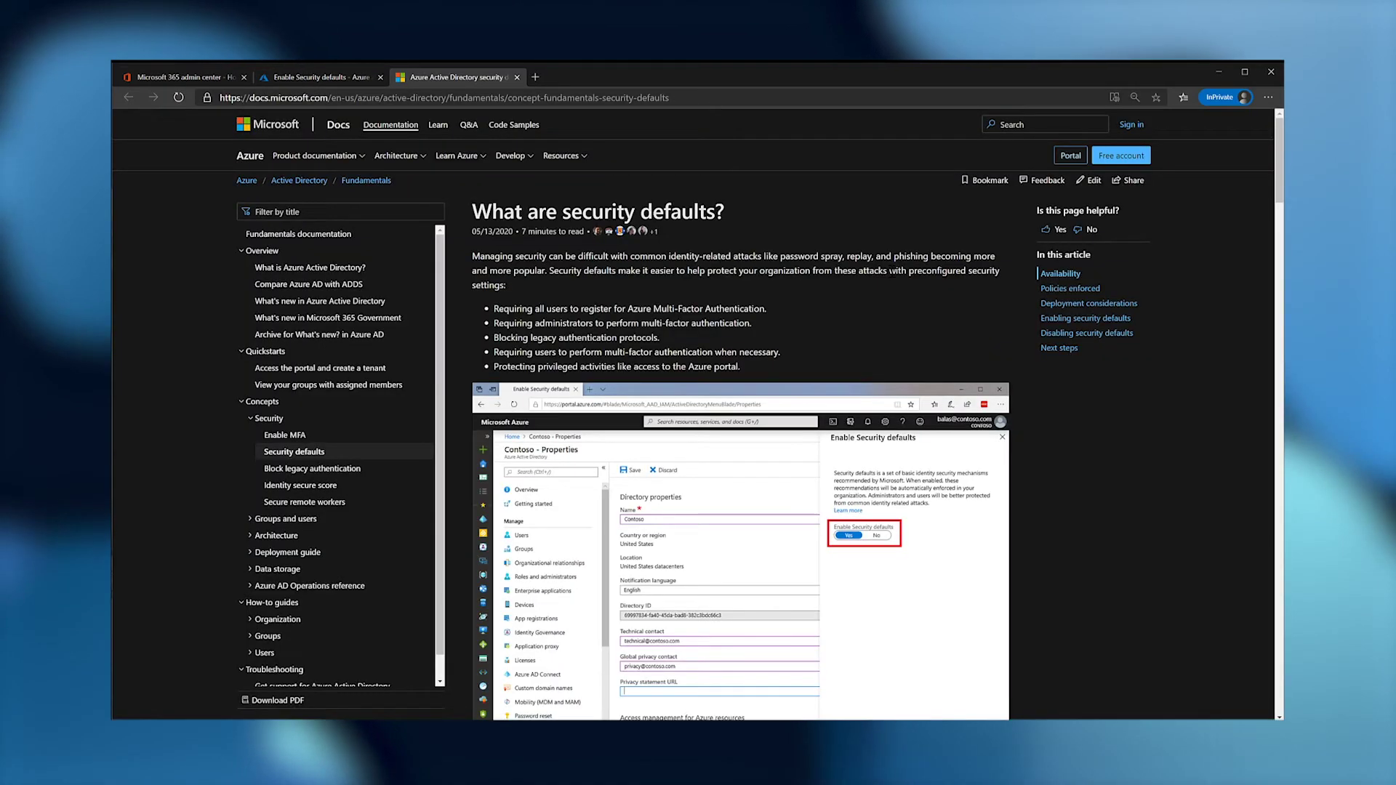
scroll(892, 273, "down", 15)
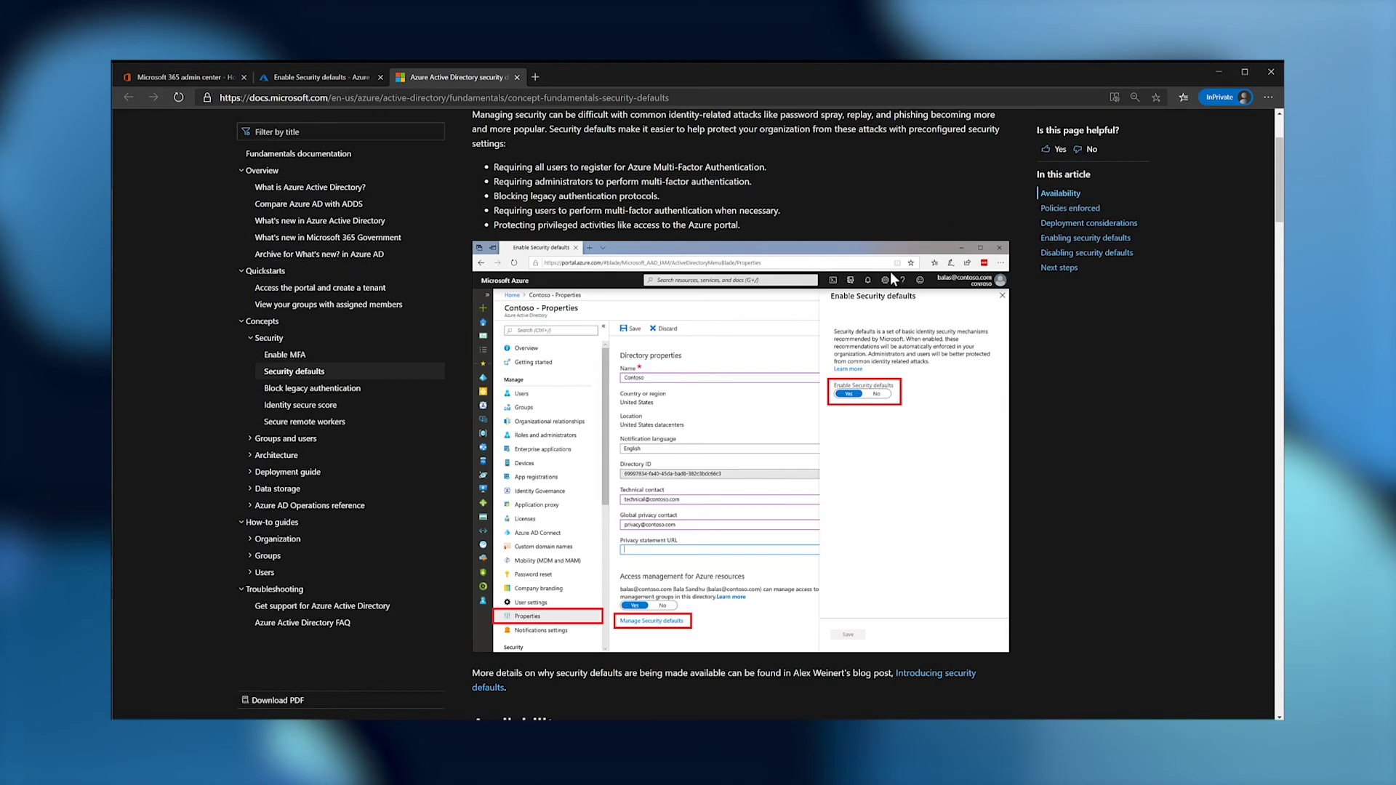
scroll(890, 272, "down", 20)
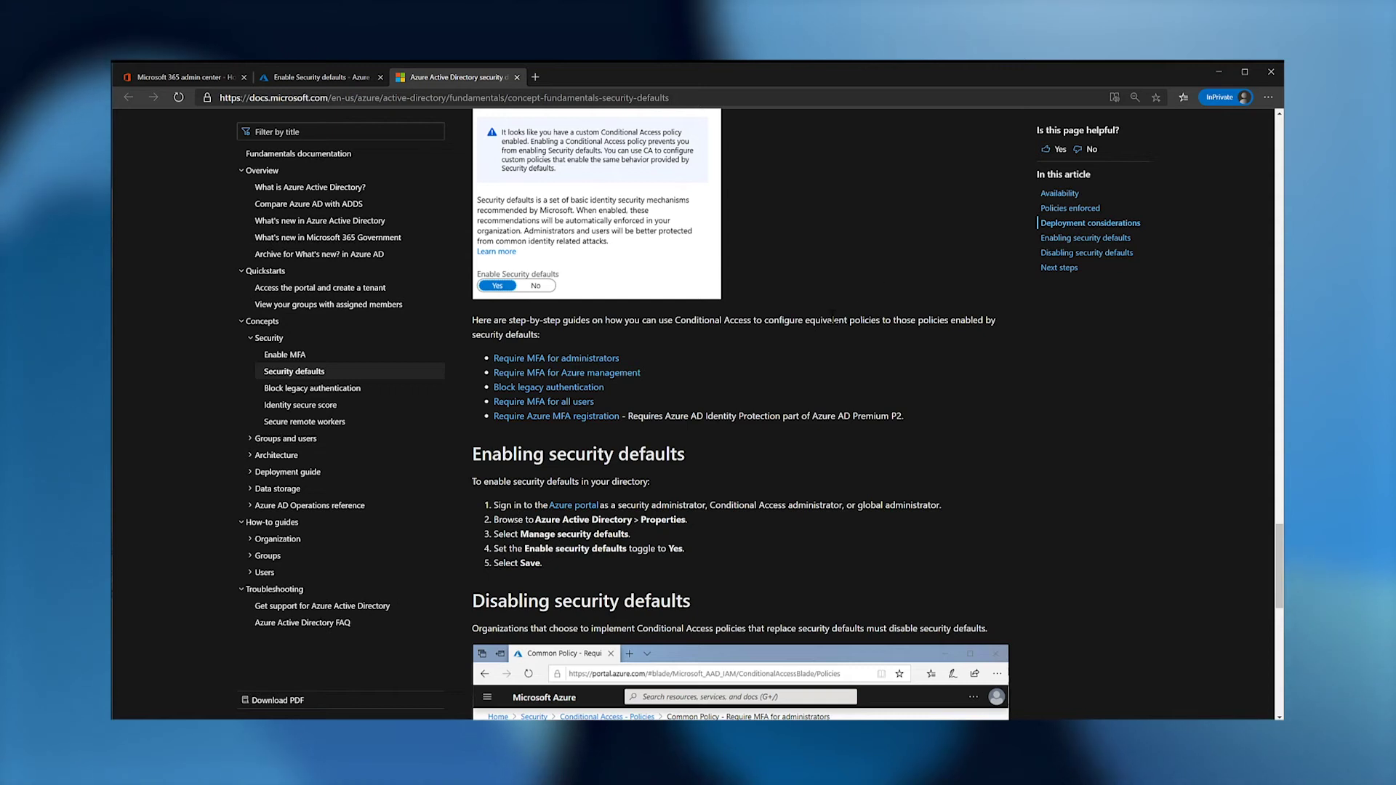
left_click_drag(637, 358, 497, 369)
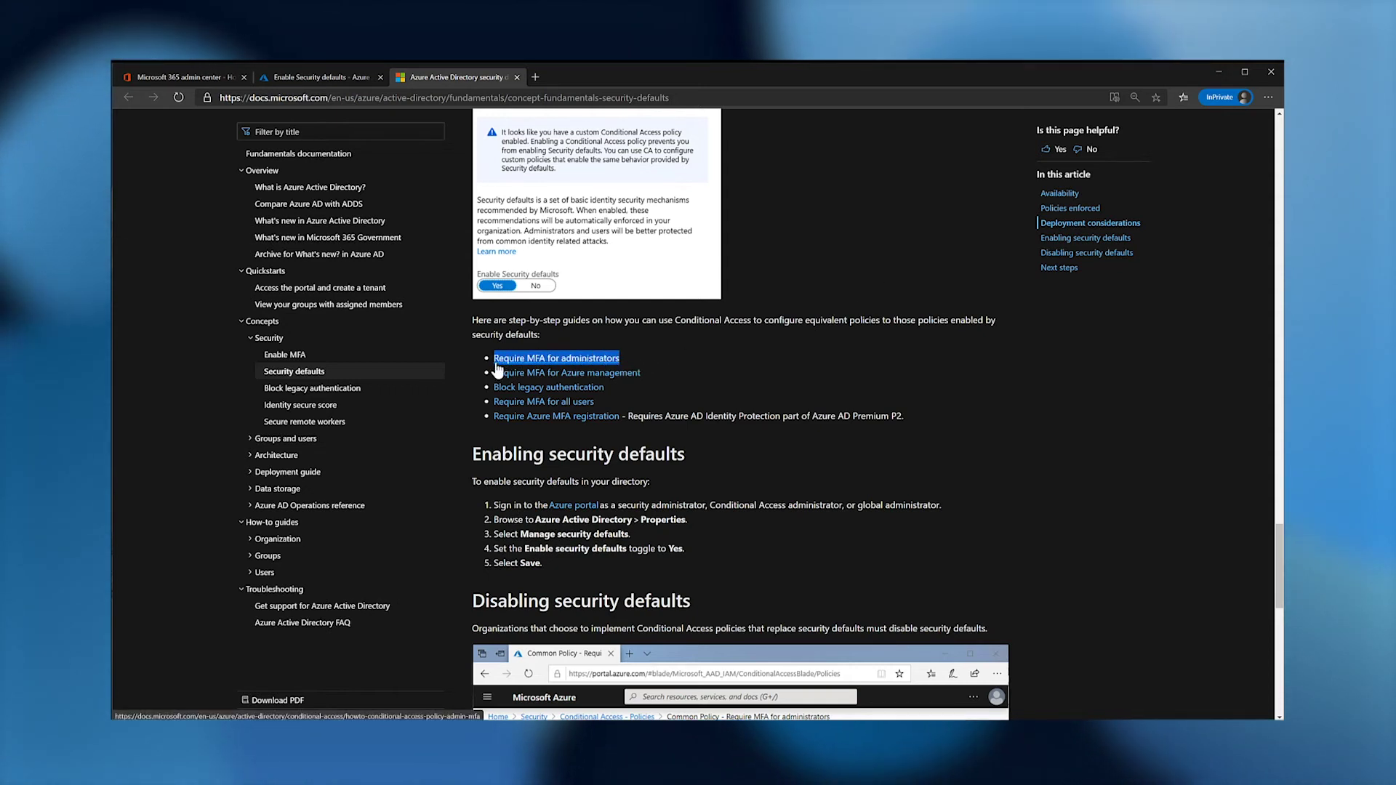
left_click(331, 77)
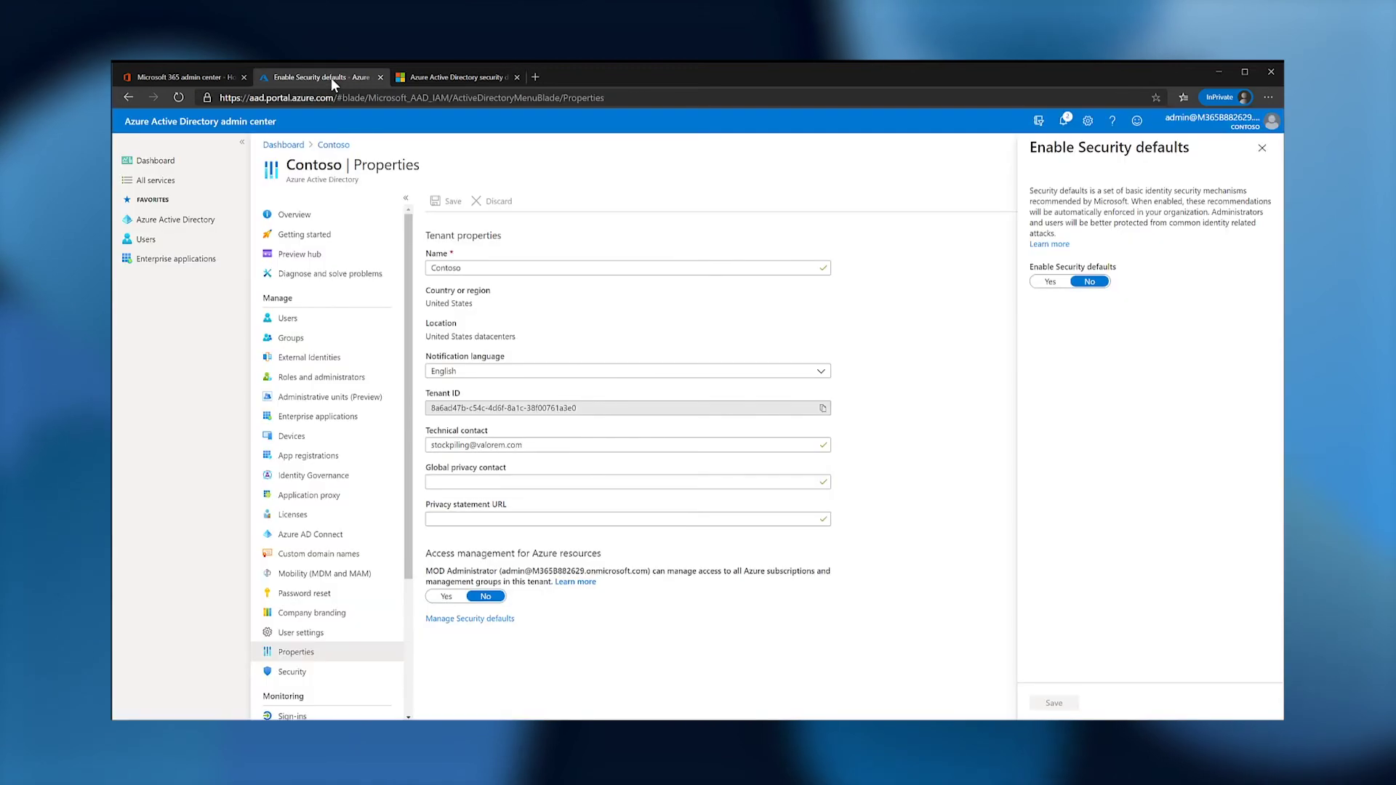
left_click(185, 223)
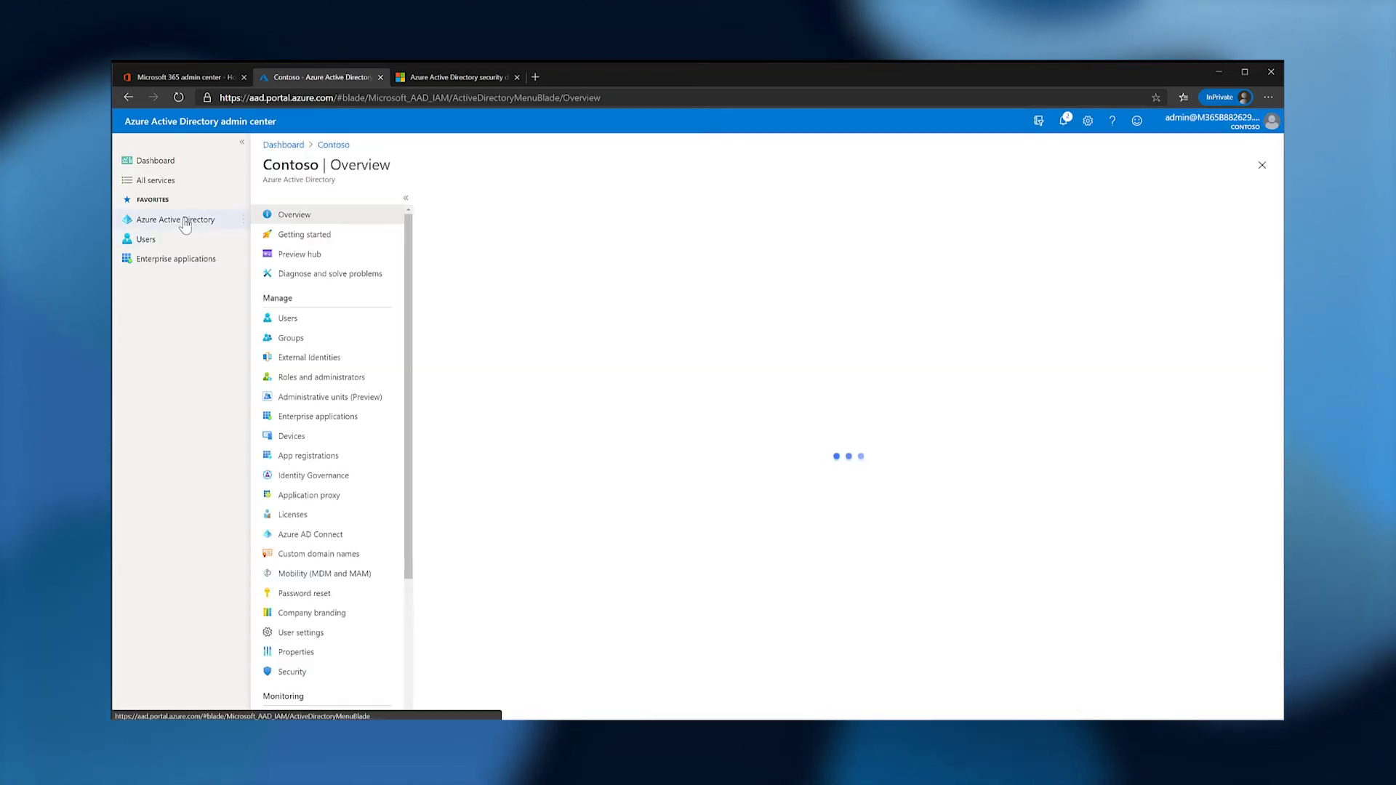
Create a new Conditional Access policy named 'Require MFA for administrators'.
left_click(308, 674)
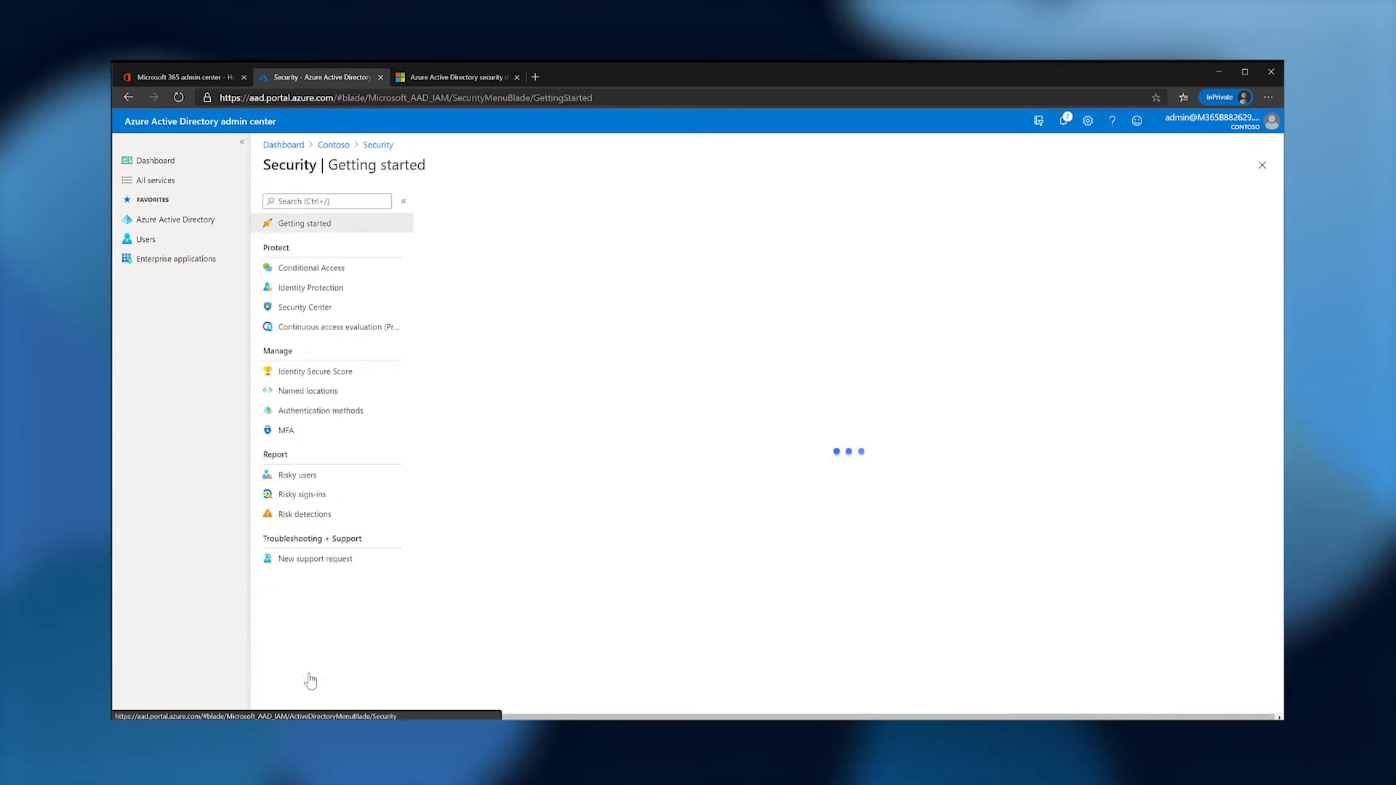
left_click(297, 269)
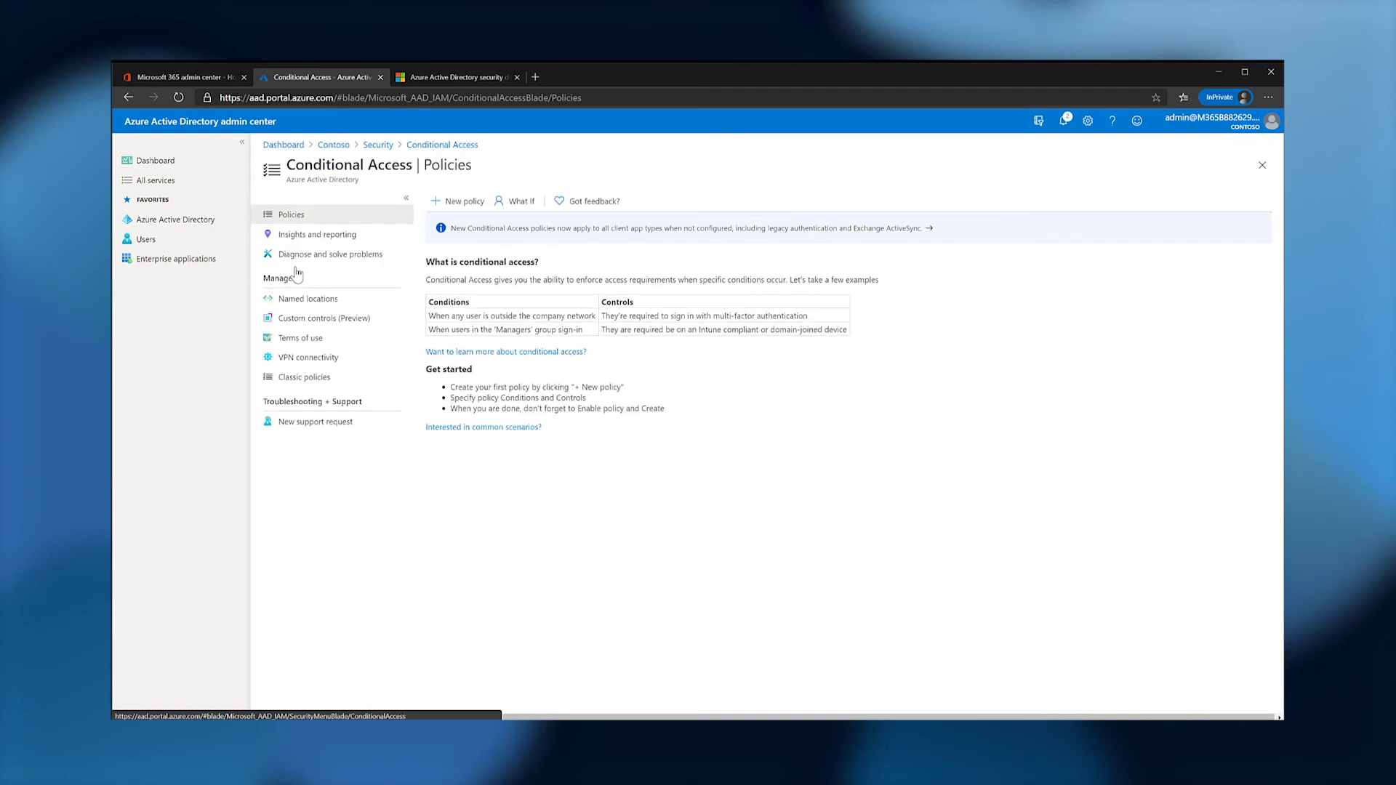
left_click(450, 203)
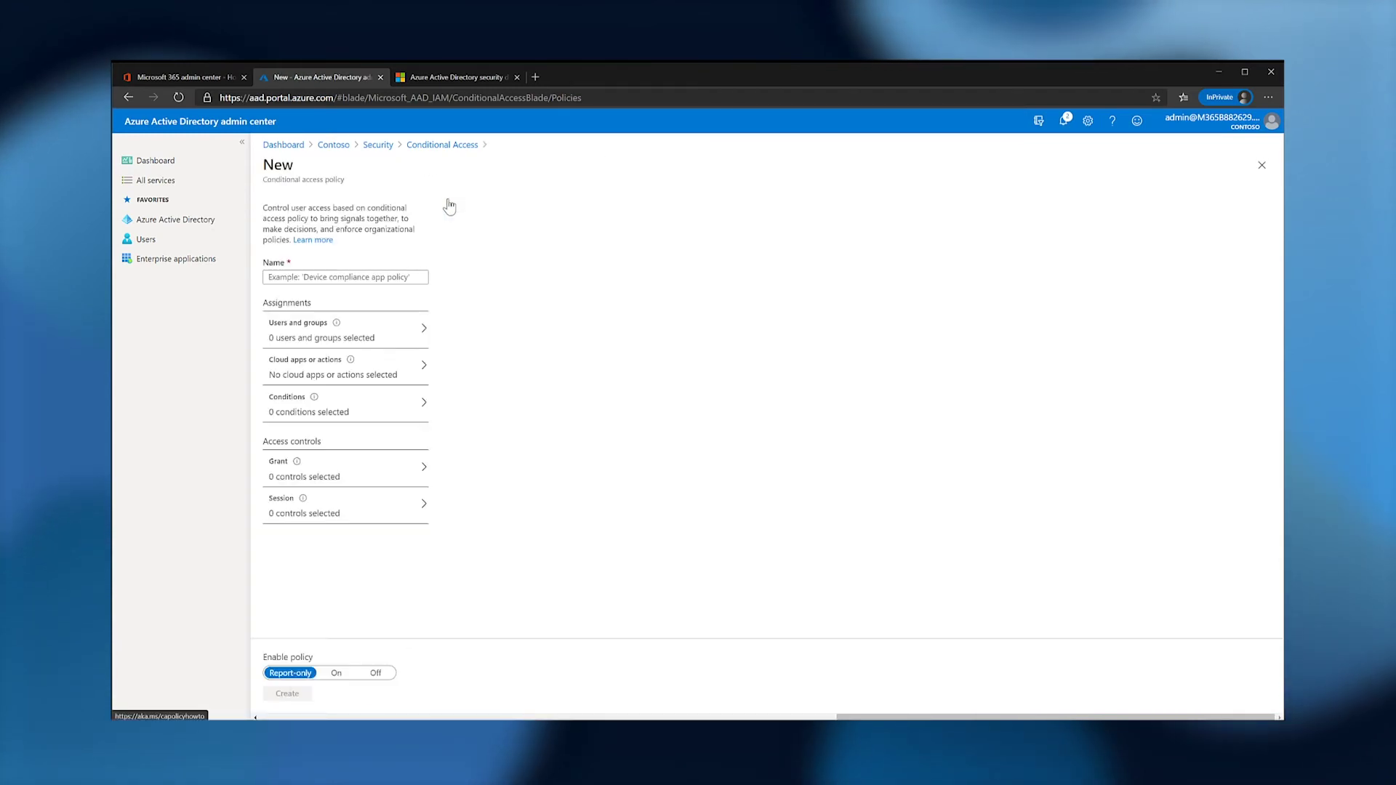
left_click(389, 353)
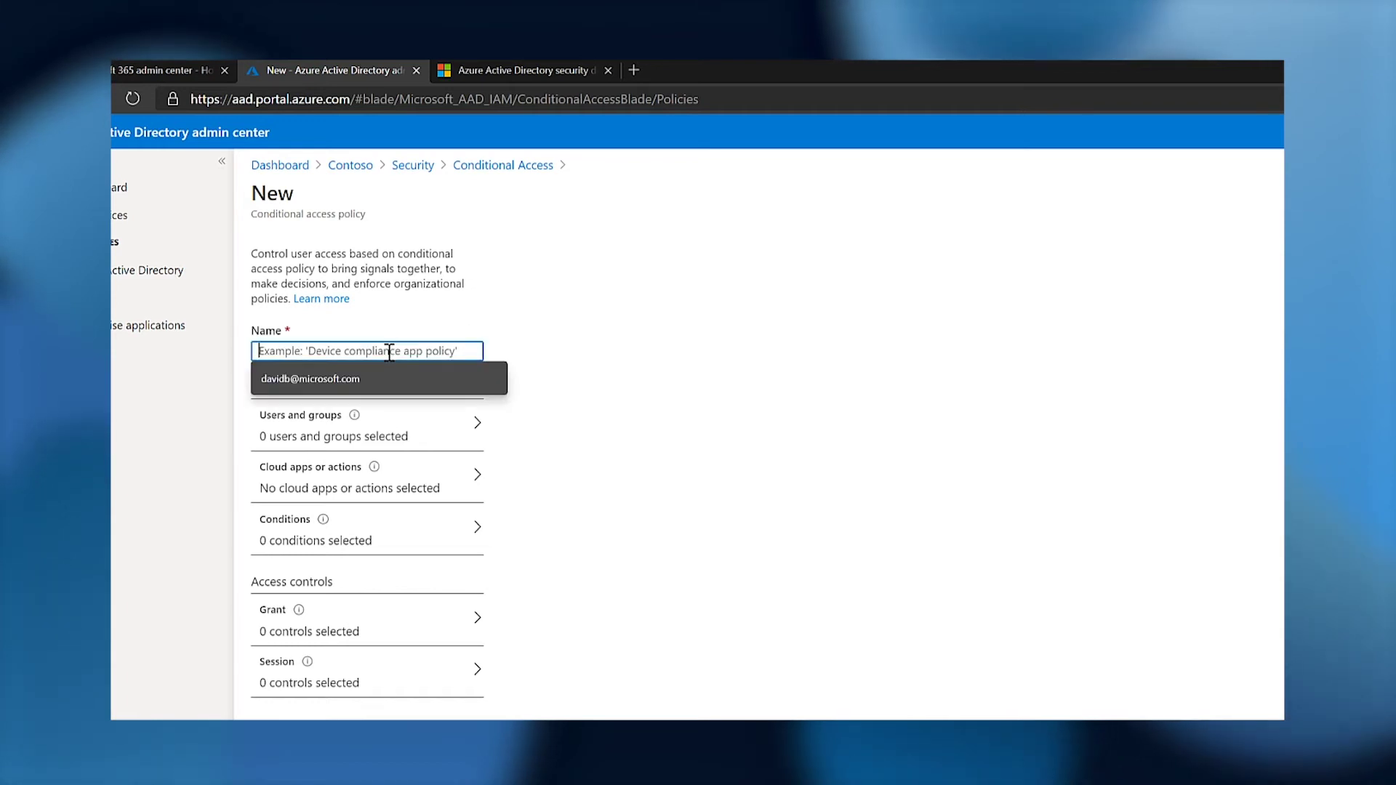
type("Require MFA for administrators")
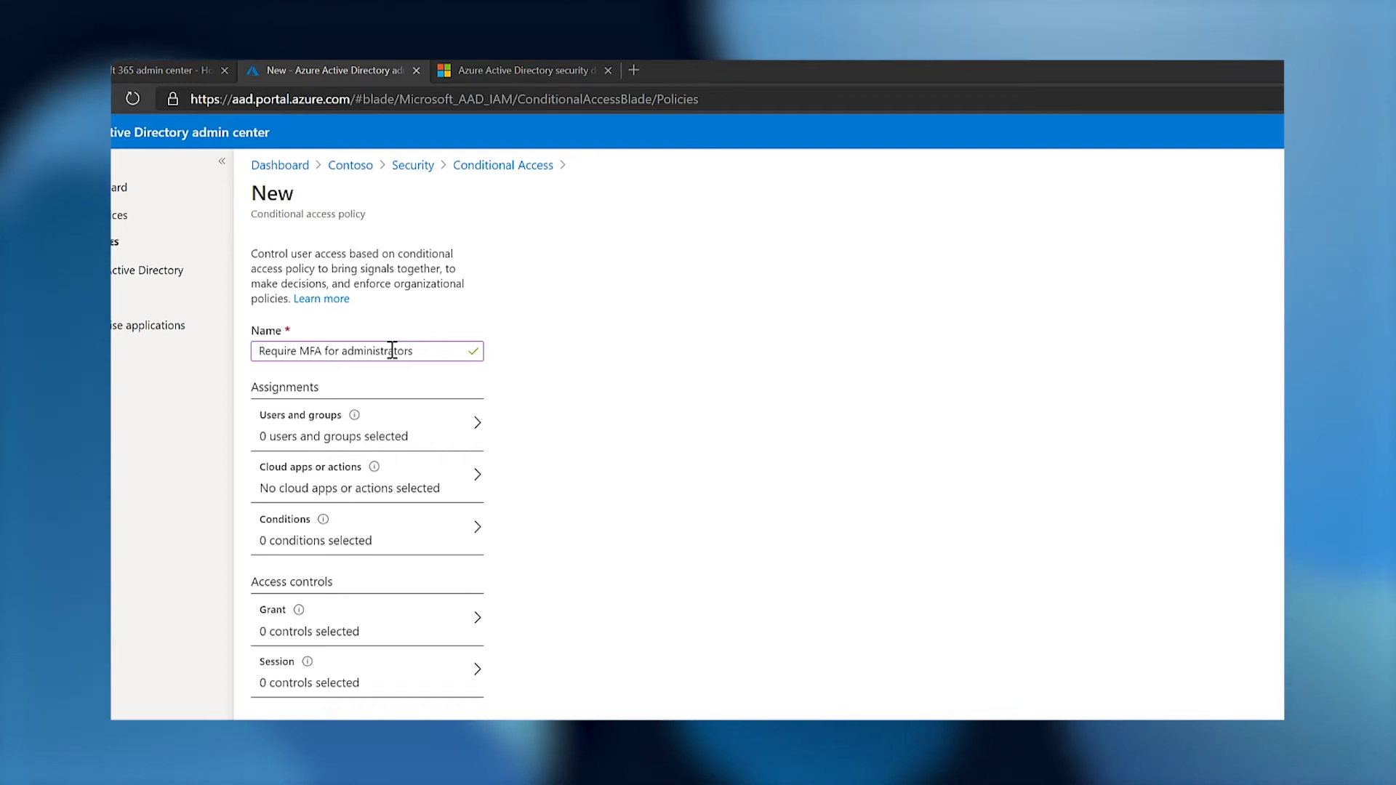
Include directory roles: Password, Security, SharePoint and User administrator, among others.
mouse_move(361, 430)
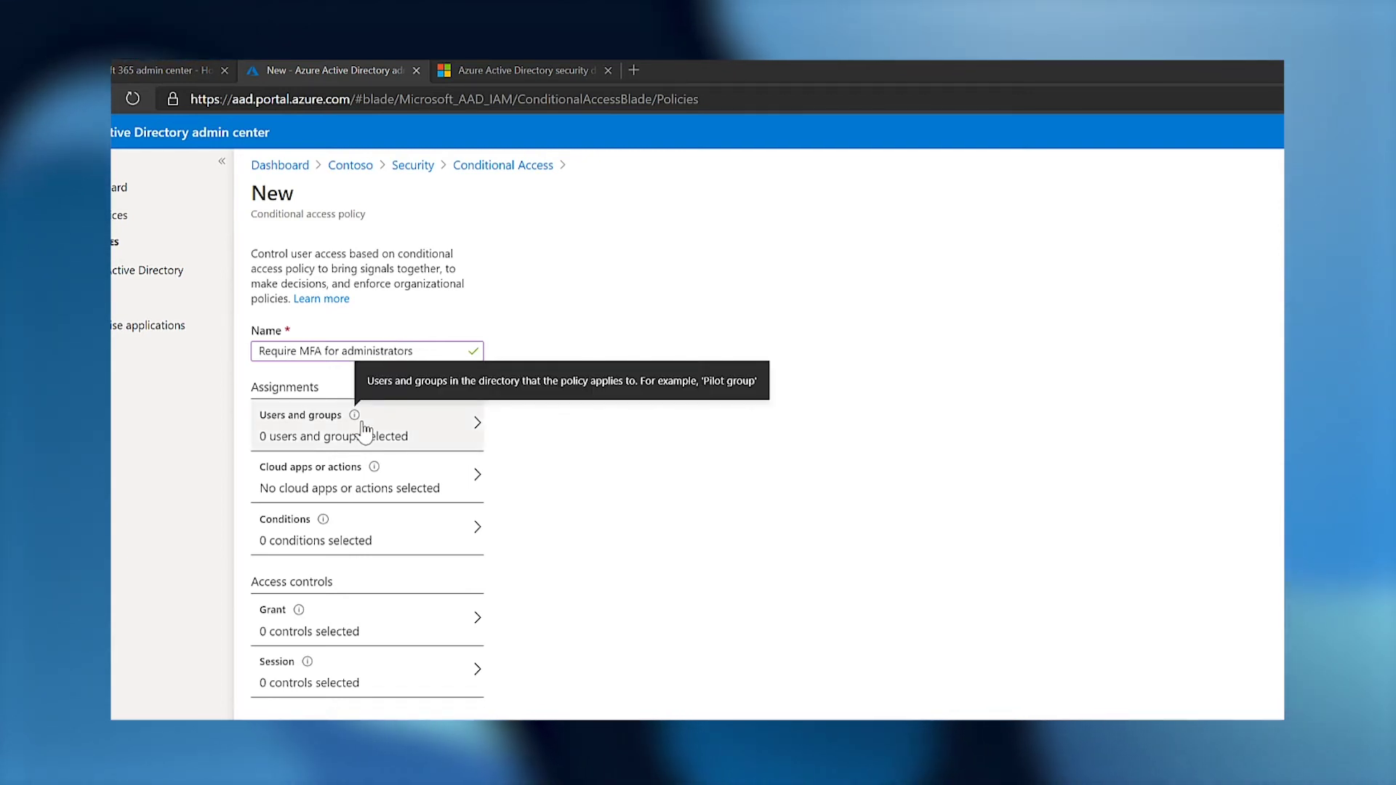
left_click(364, 429)
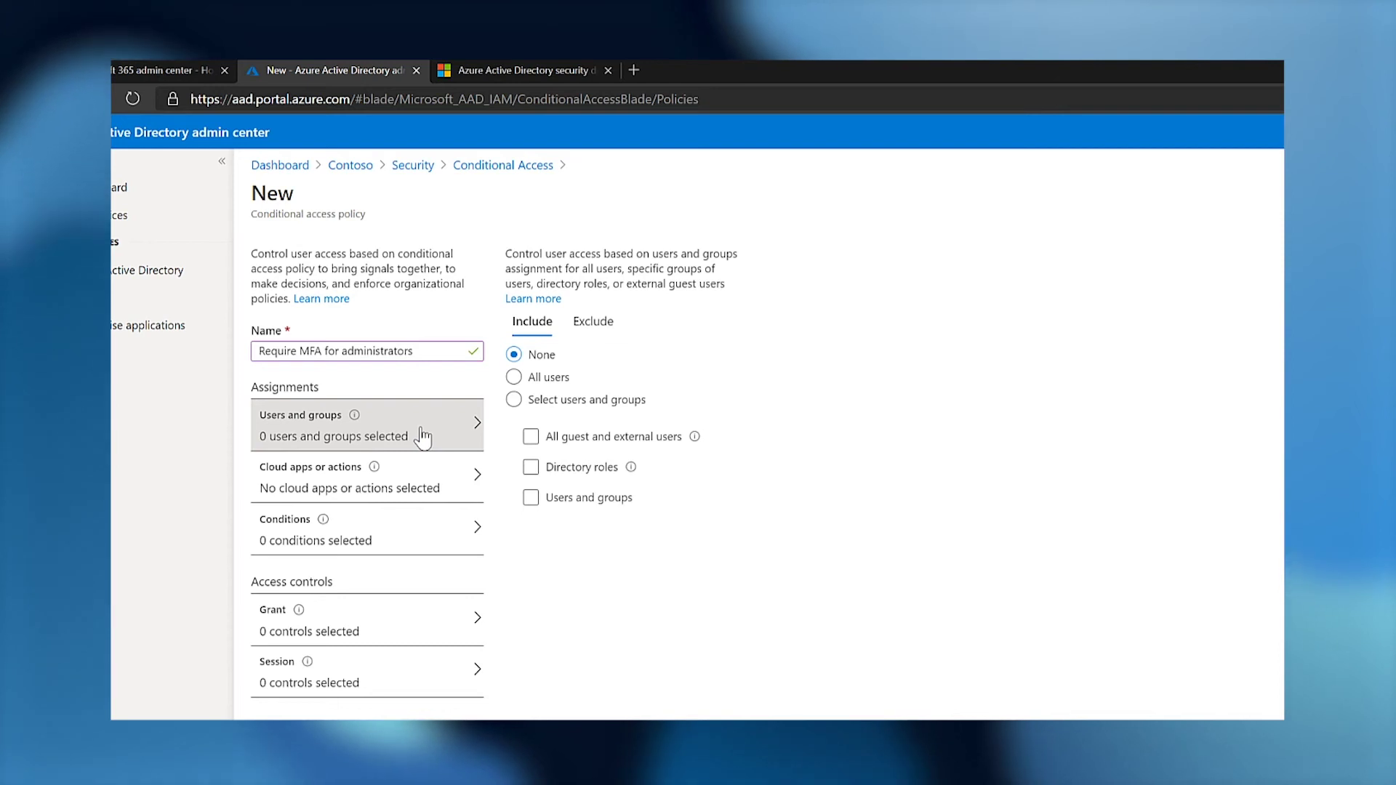
left_click(514, 400)
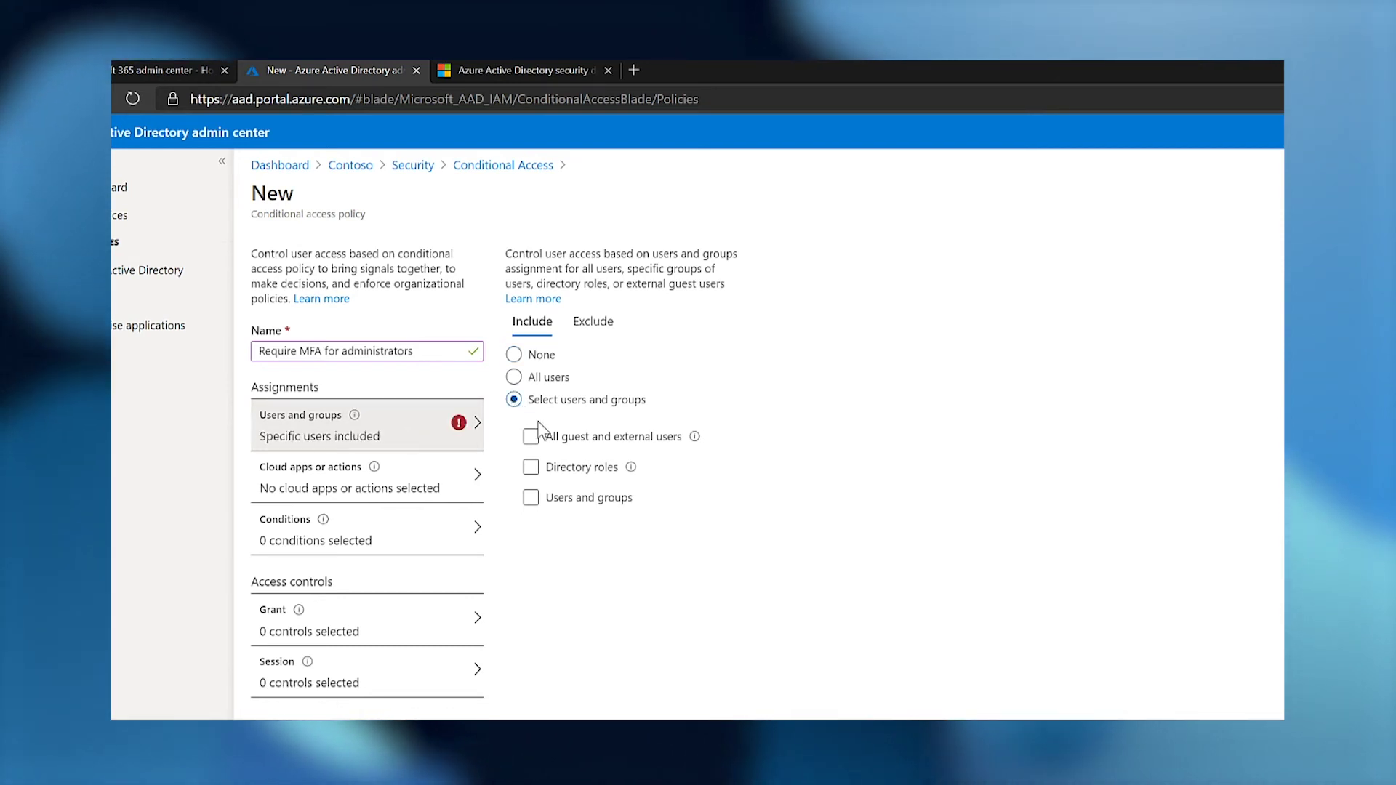
left_click(531, 467)
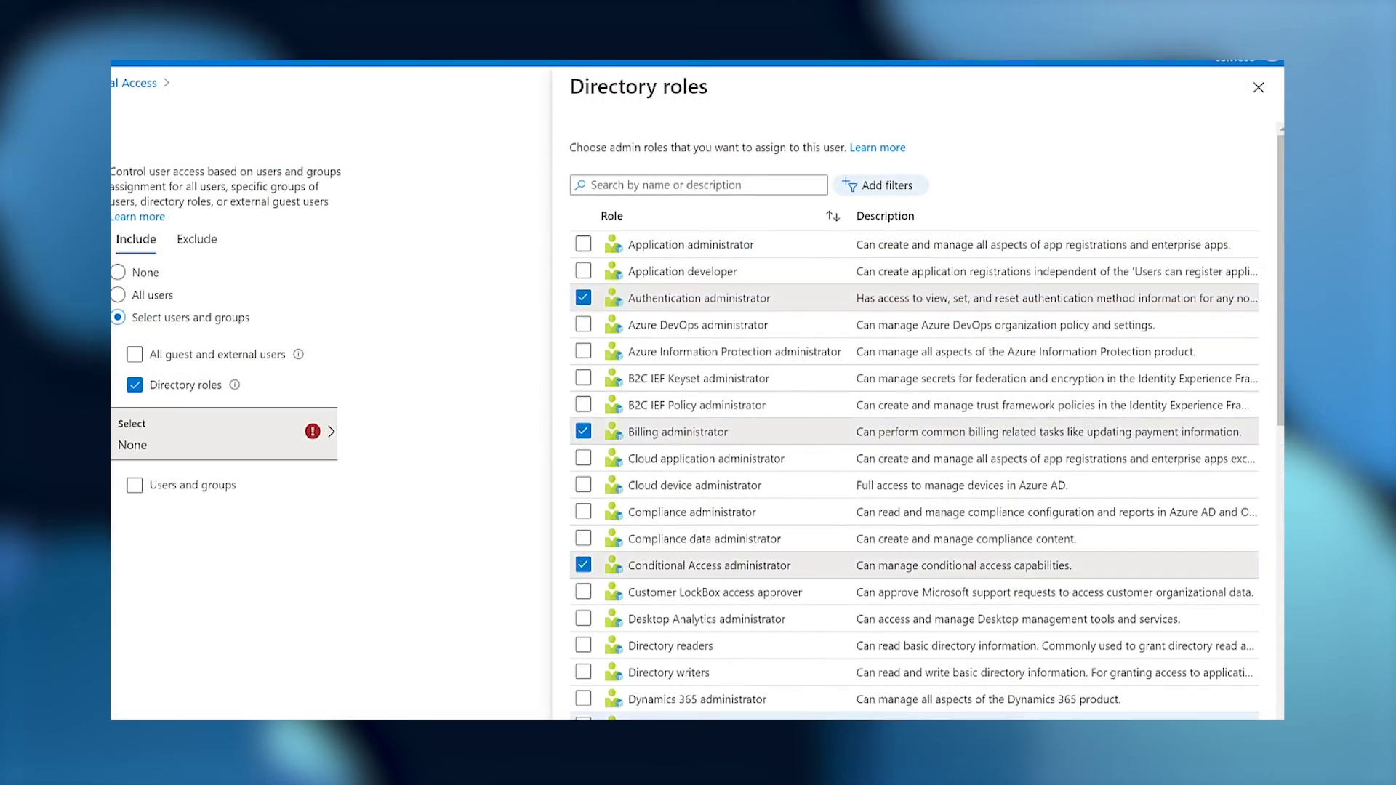
scroll(583, 191, "down", 9)
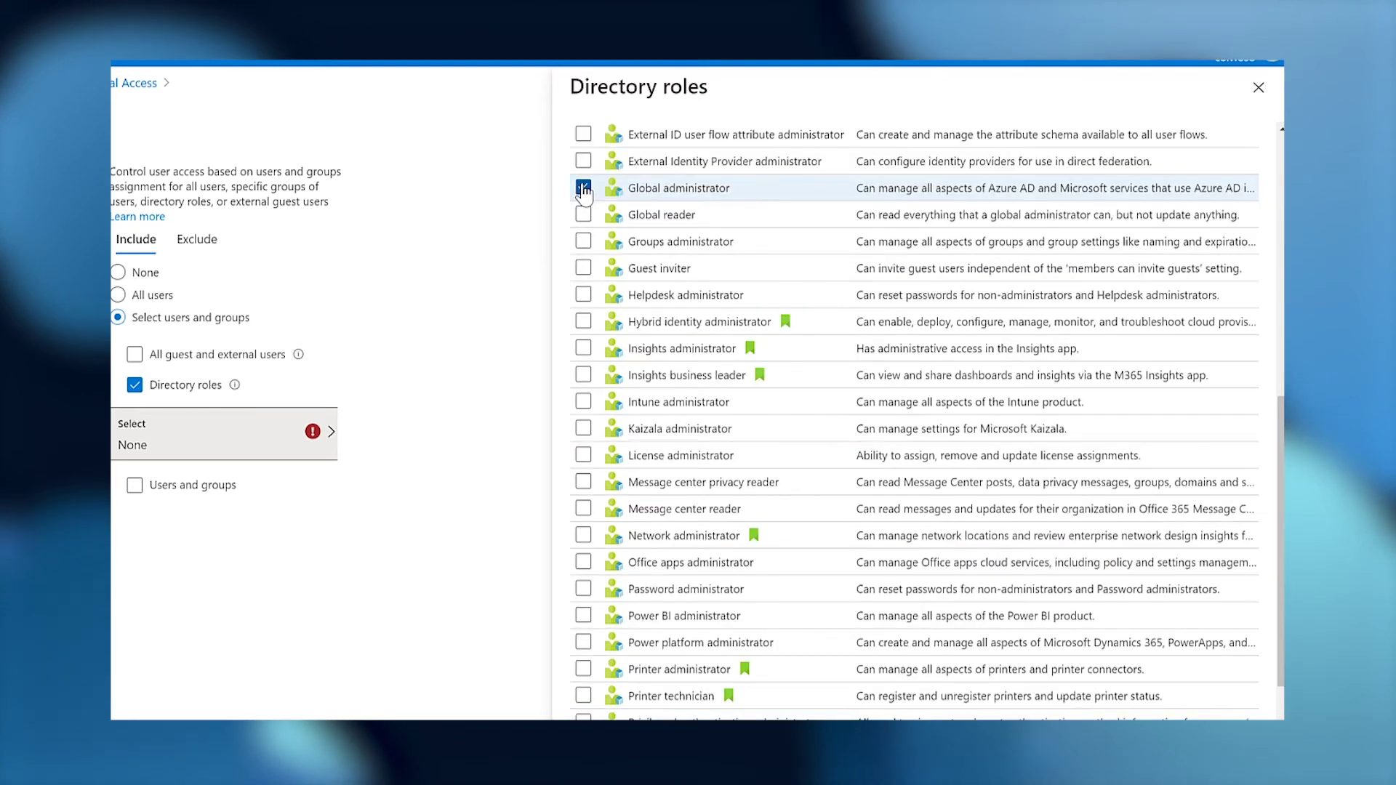
left_click(583, 589)
scroll(584, 589, "down", 4)
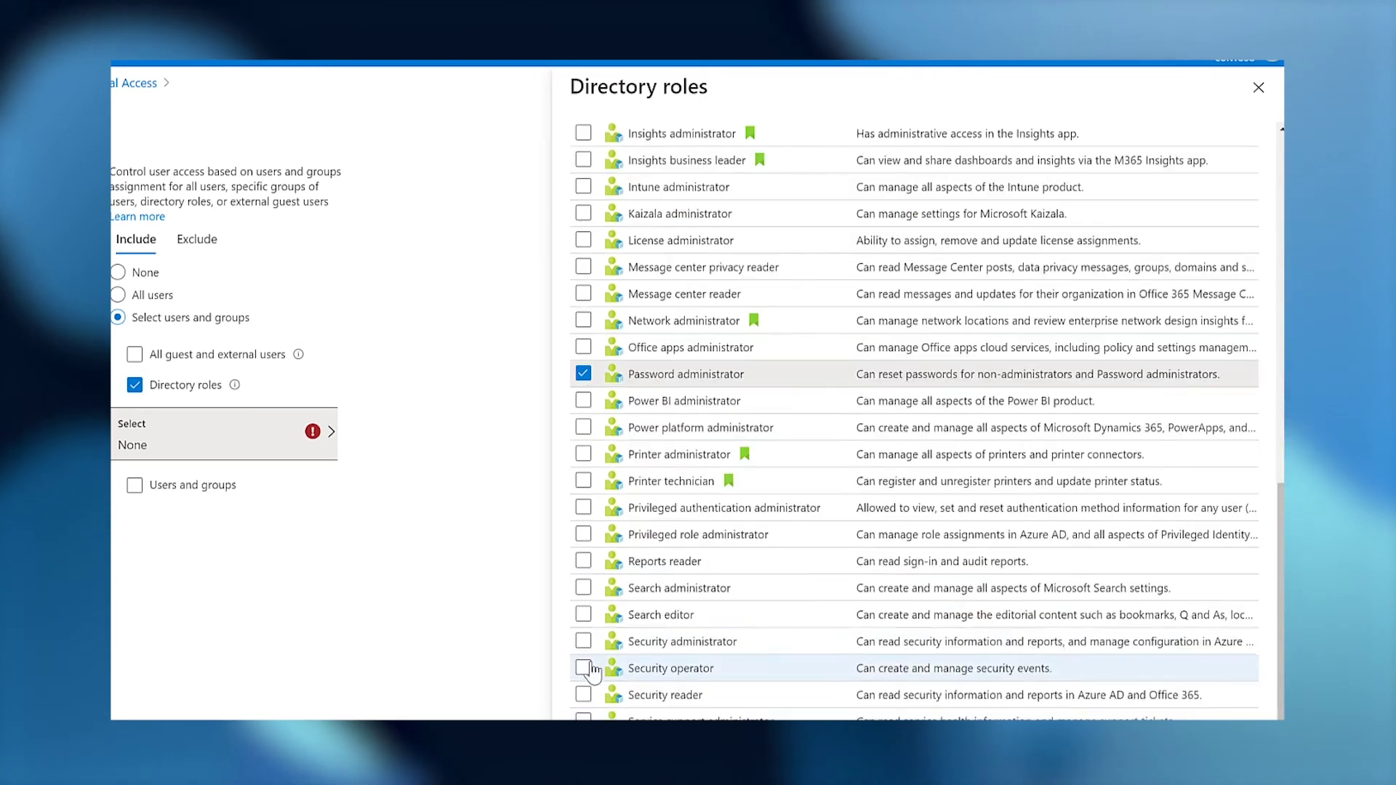
left_click(583, 645)
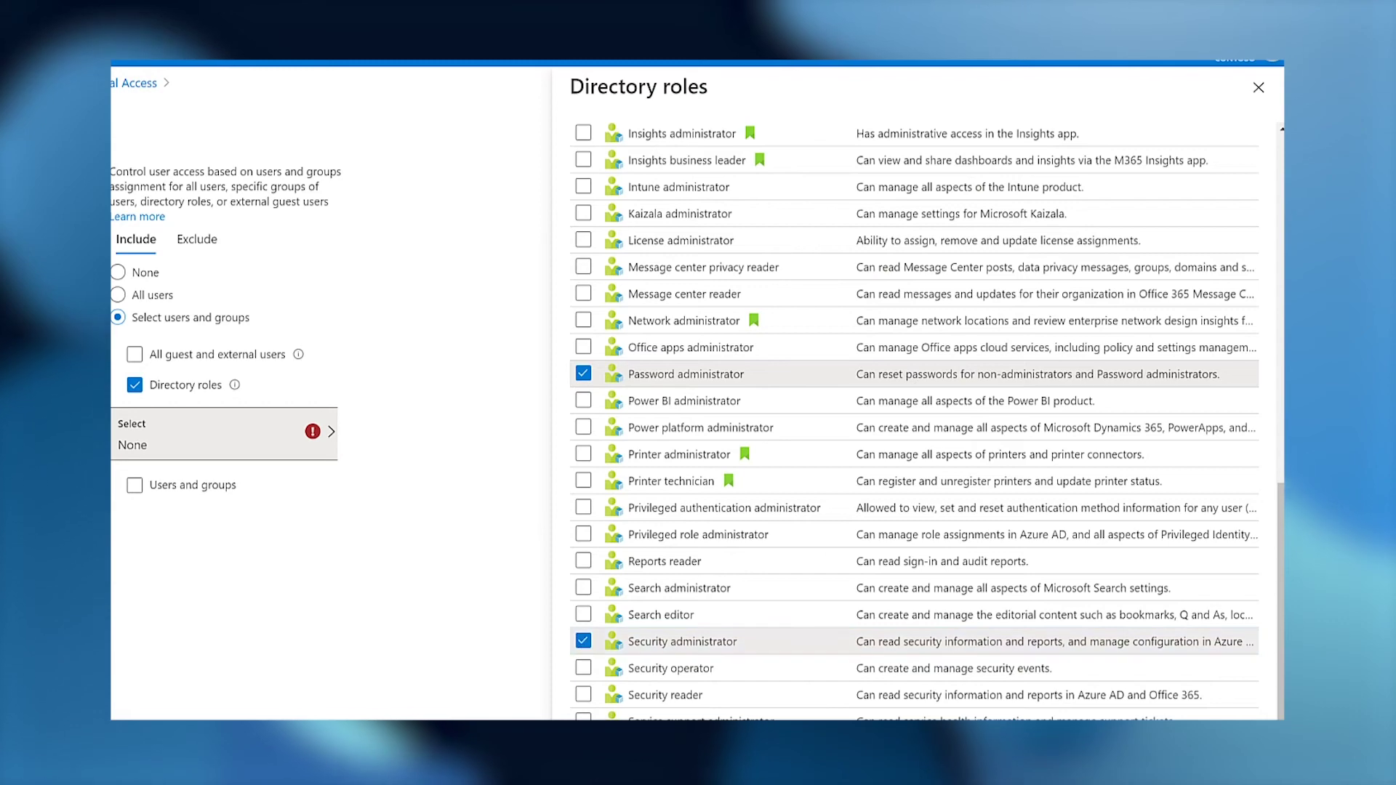
scroll(583, 618, "down", 3)
left_click(579, 670)
left_click(782, 661)
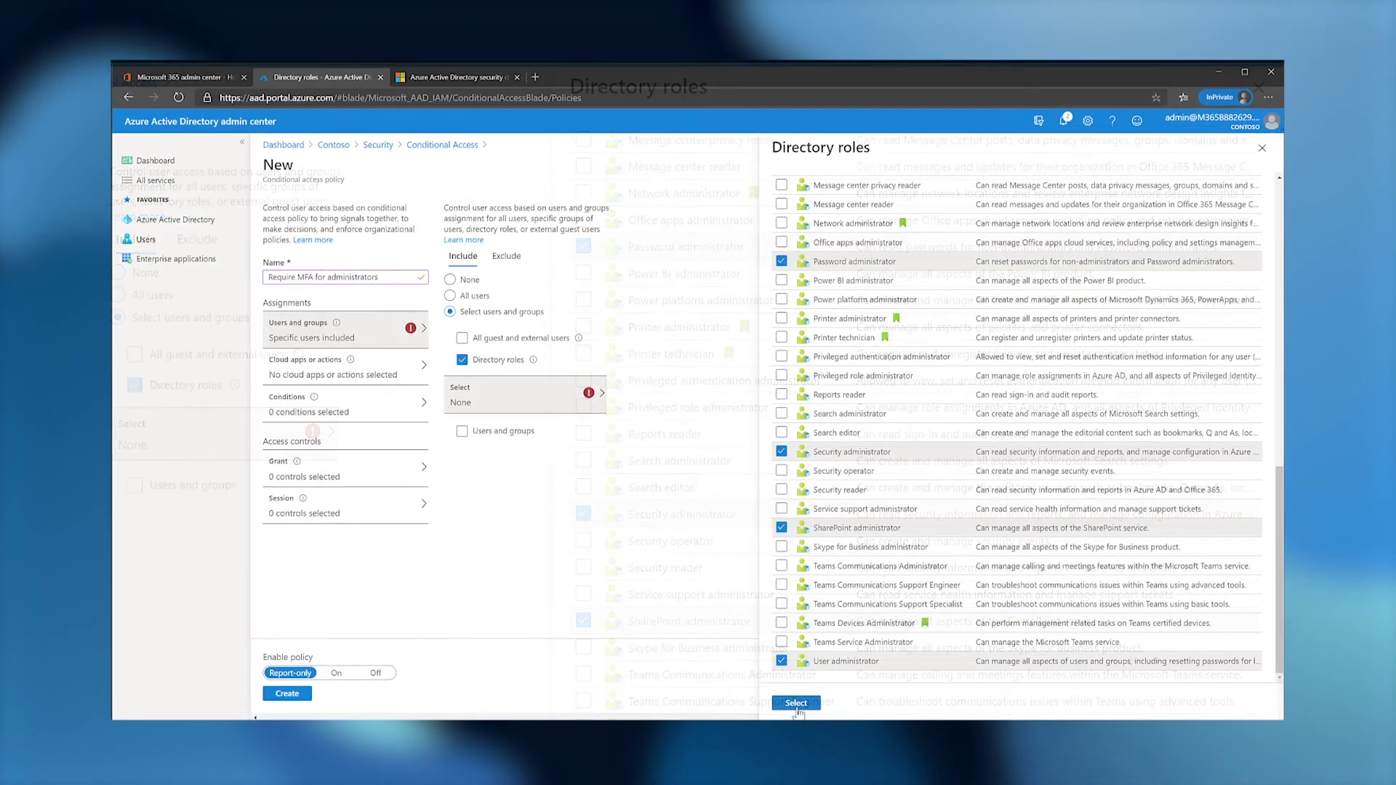
left_click(796, 703)
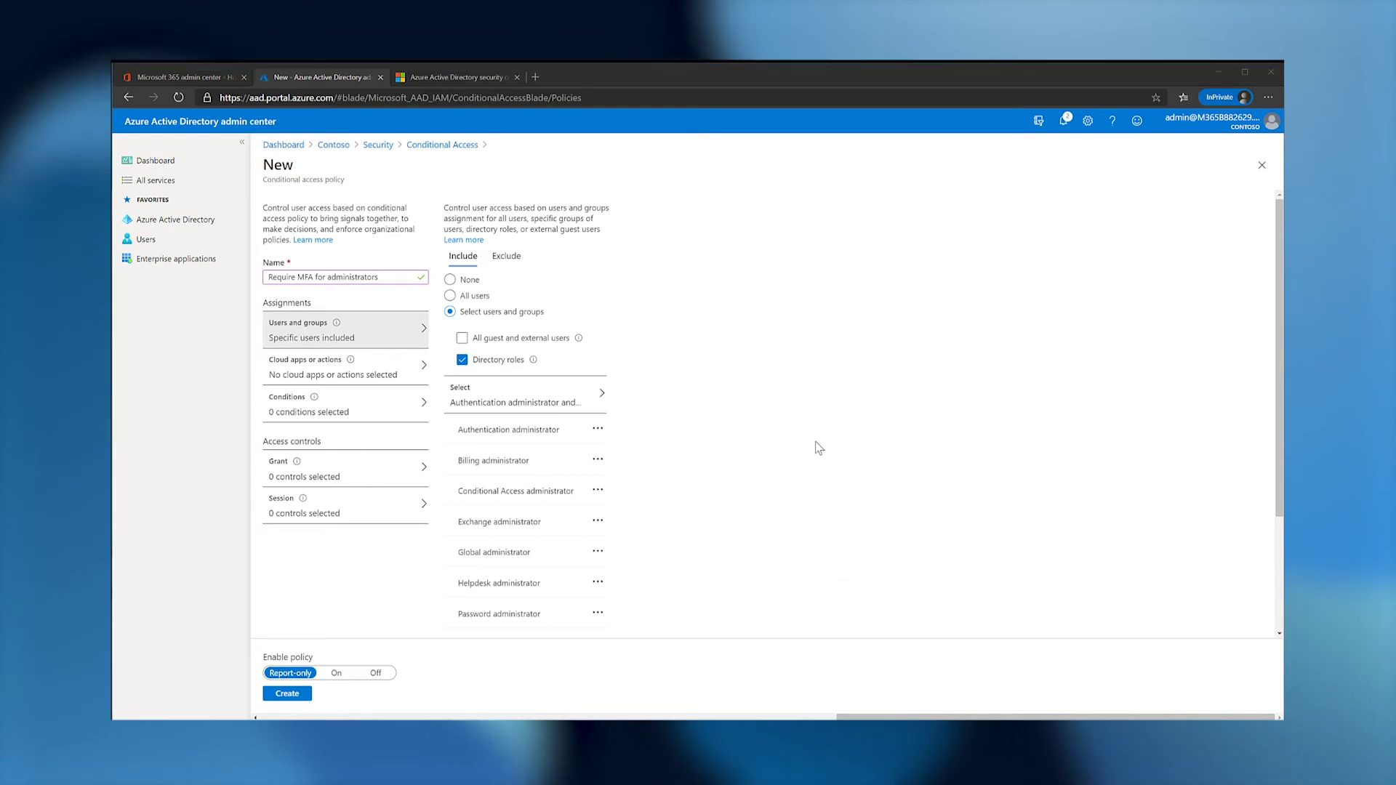
Exclude the tenant's admin account from the policy, found by searching users.
left_click(504, 259)
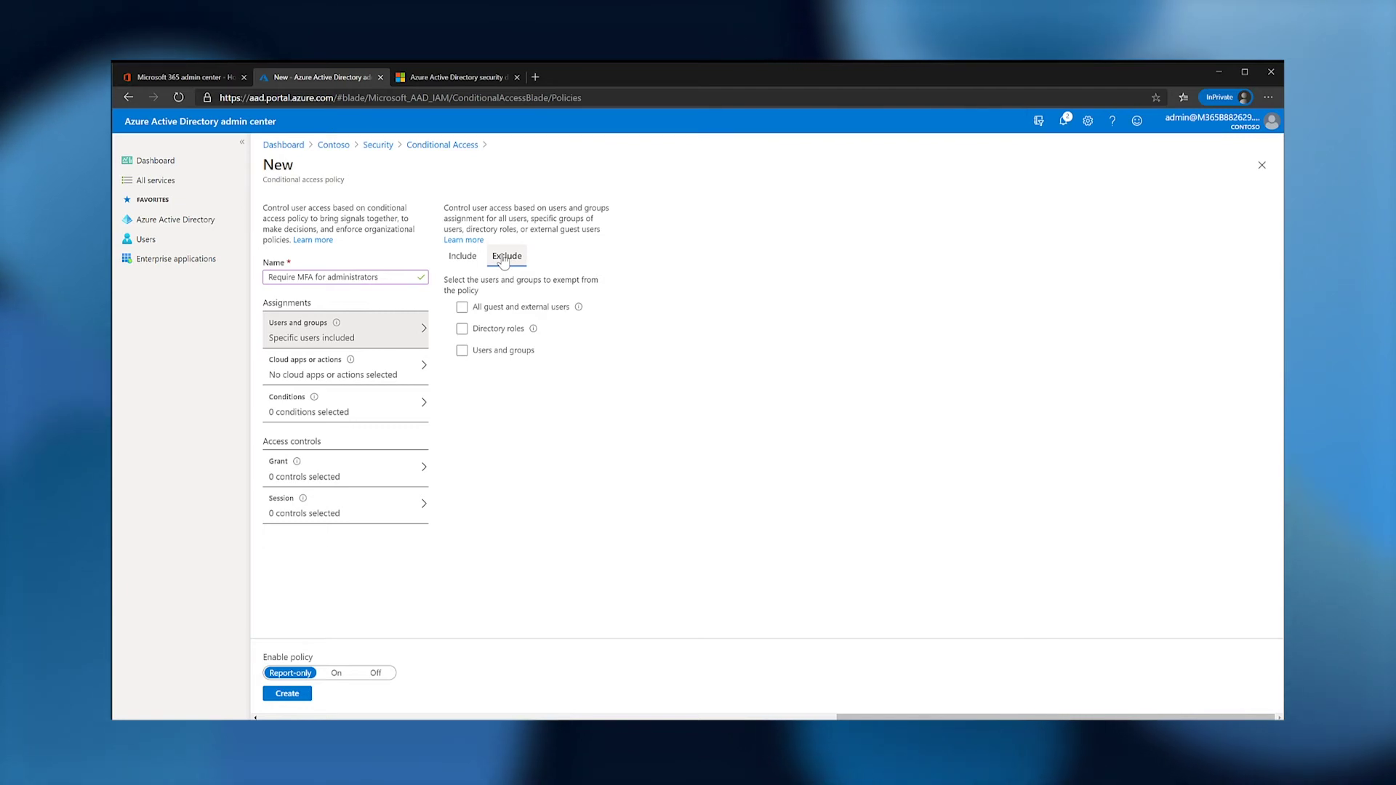
left_click(463, 350)
left_click(481, 394)
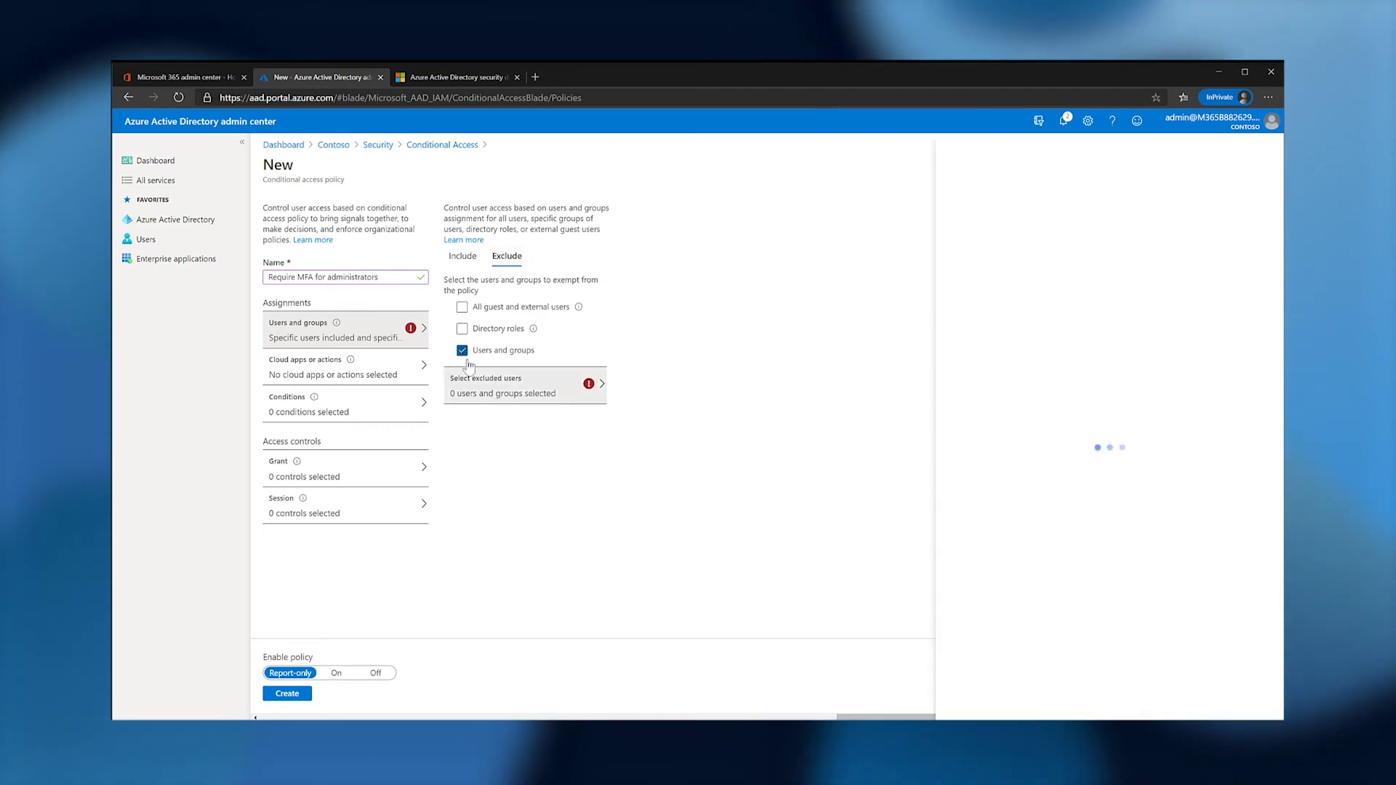
left_click(969, 191)
type("MOD")
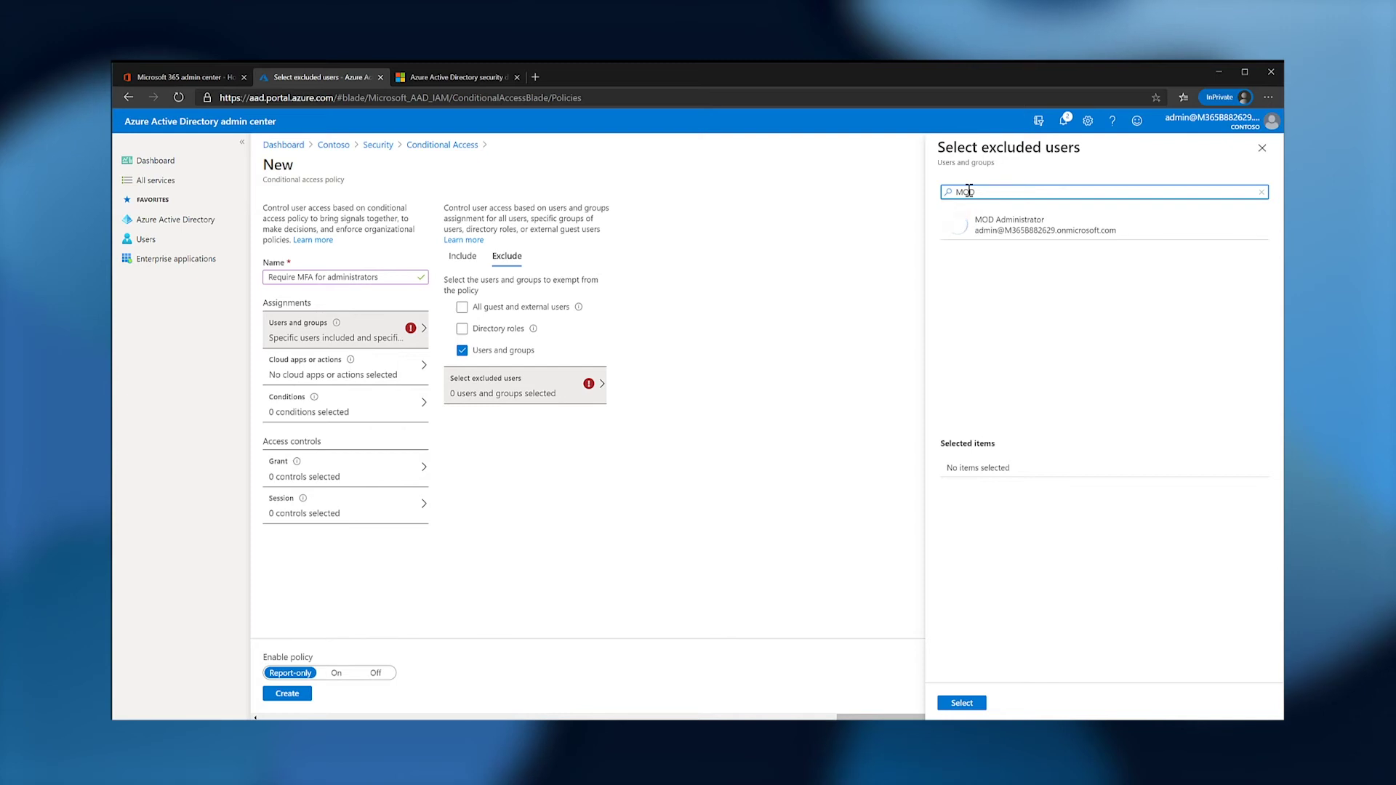
left_click(980, 223)
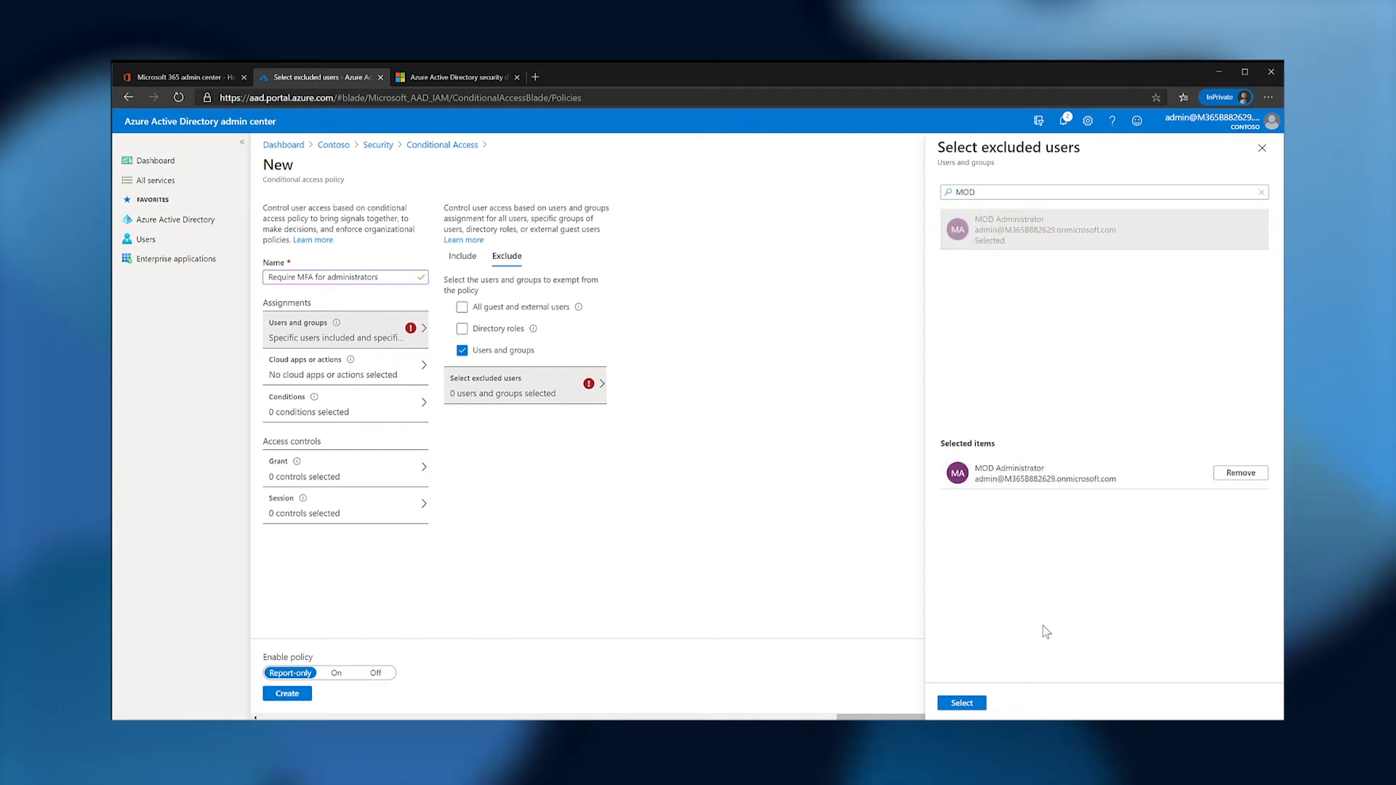
left_click(962, 703)
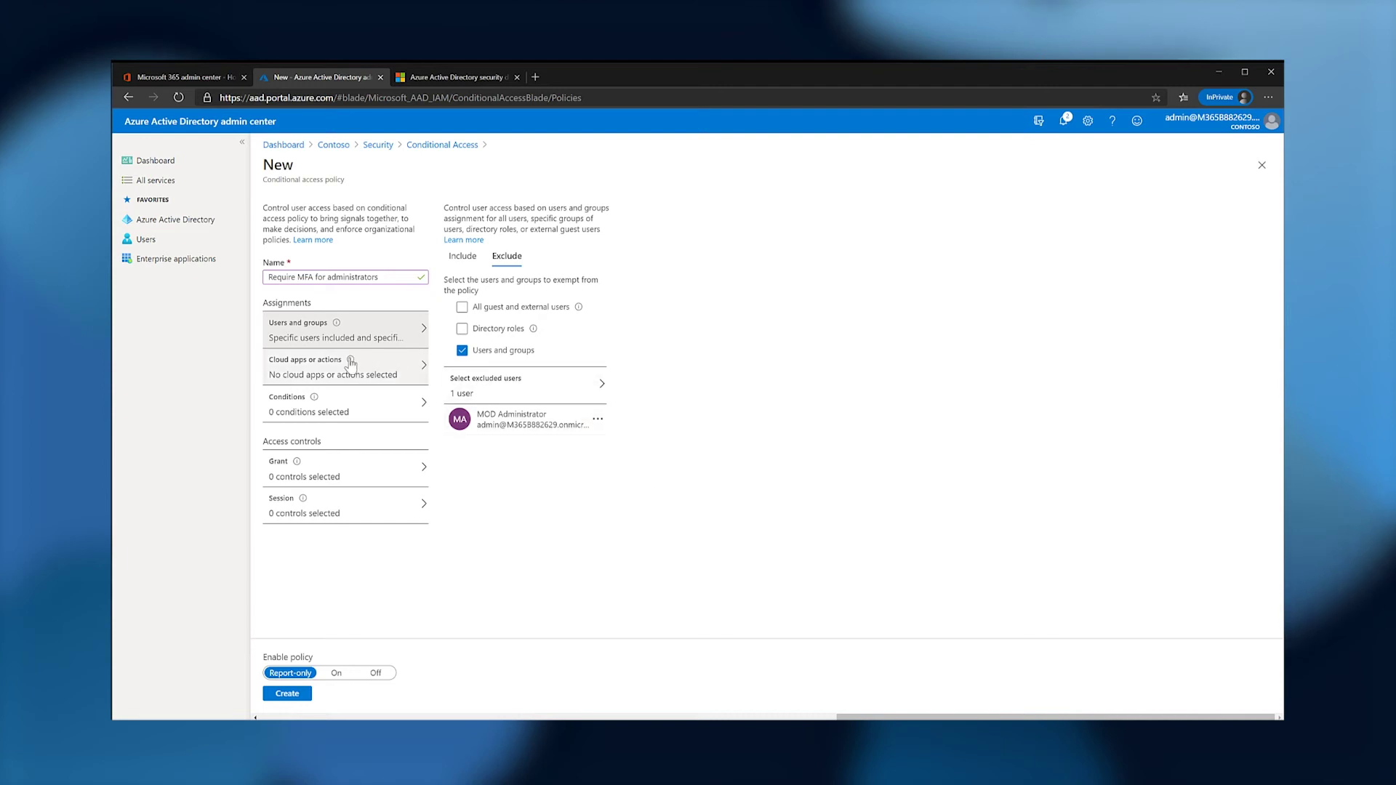
Apply the policy to All cloud apps.
mouse_move(351, 368)
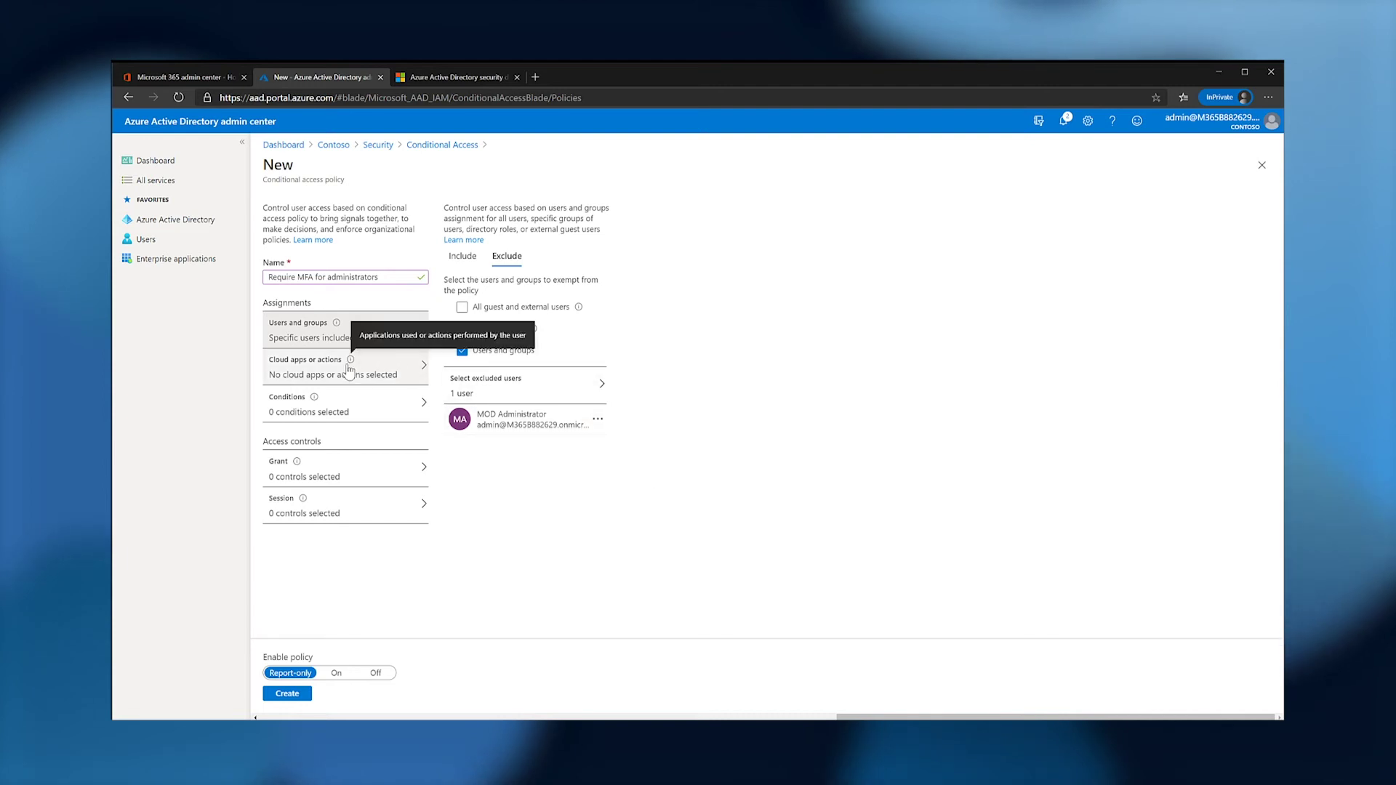
left_click(349, 370)
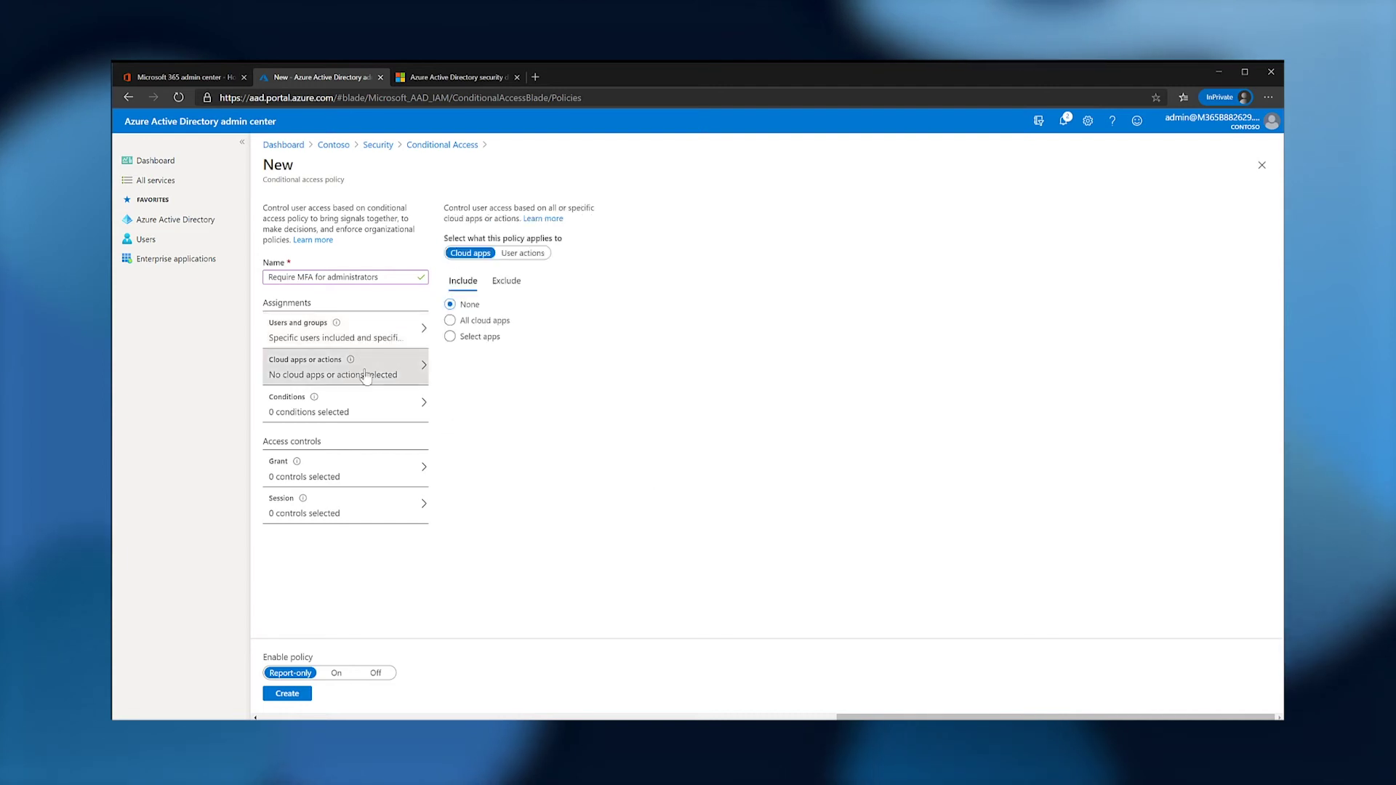
left_click(451, 321)
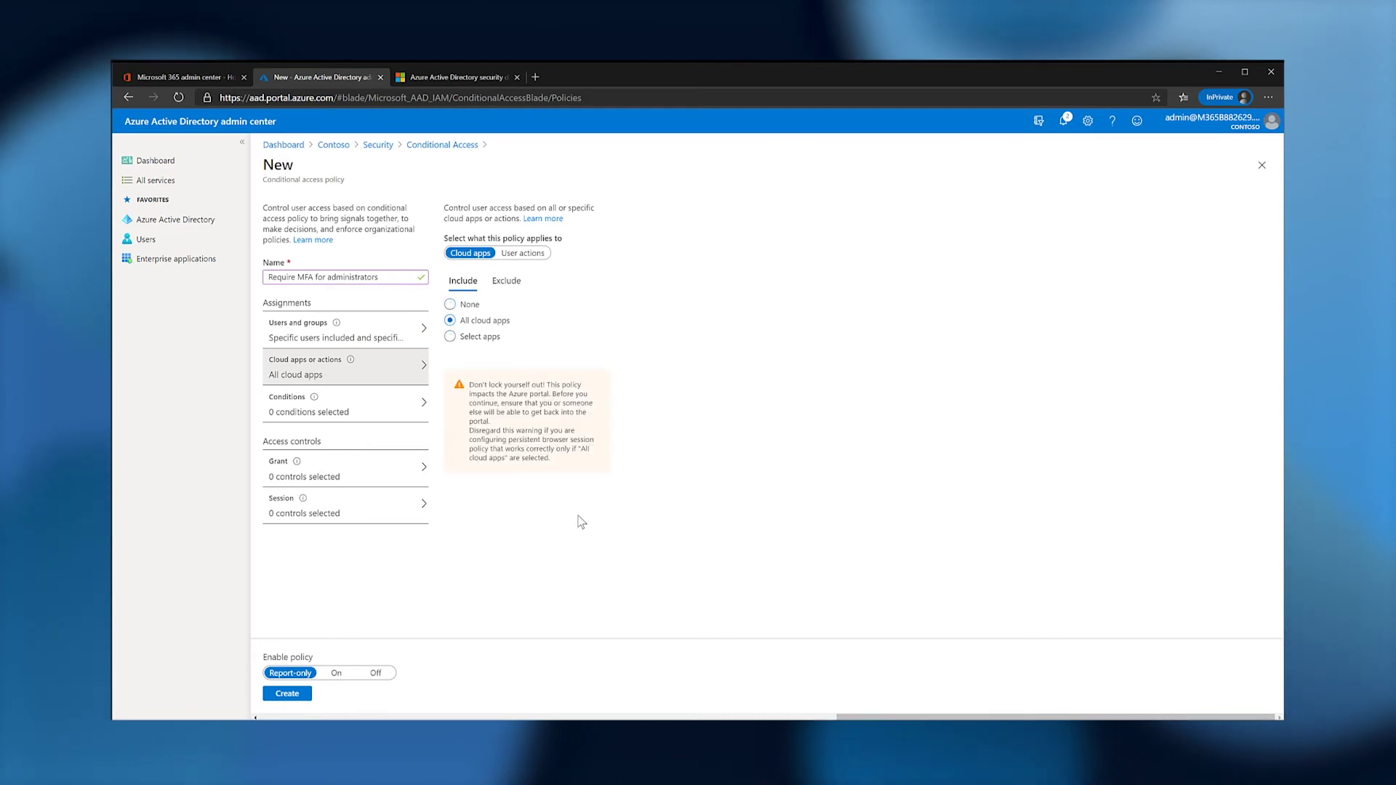
Set the client apps condition to Configure Yes, including all 4 client types.
left_click(358, 405)
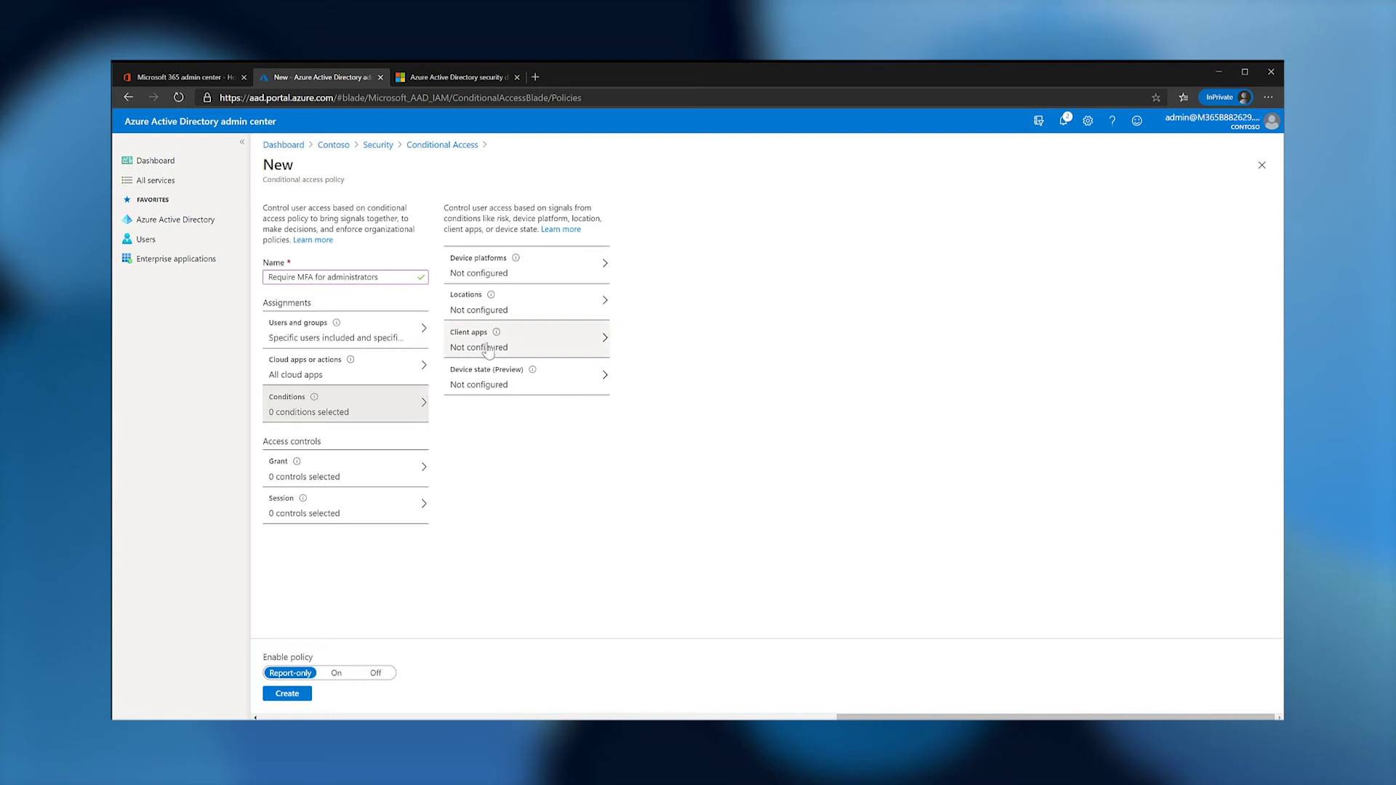
left_click(474, 349)
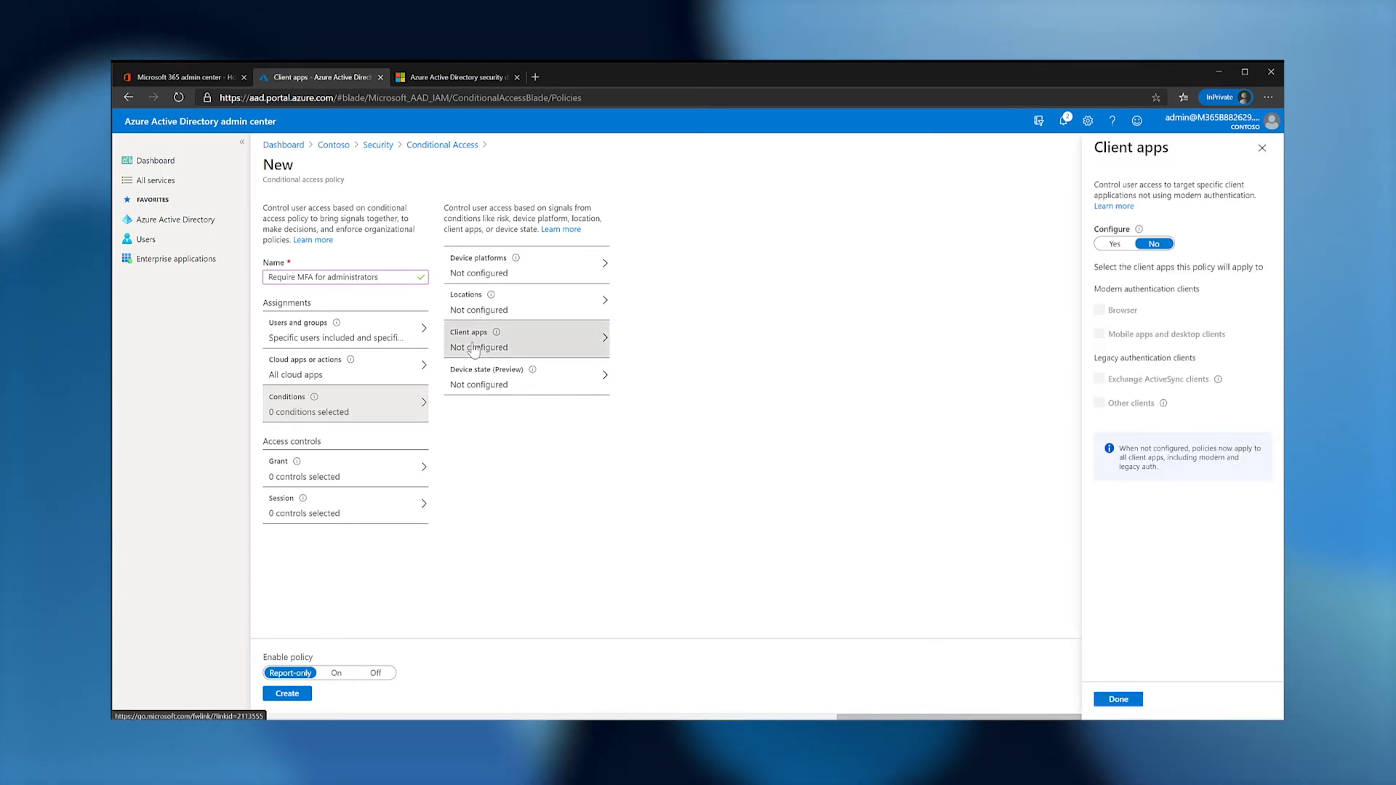
left_click(1115, 244)
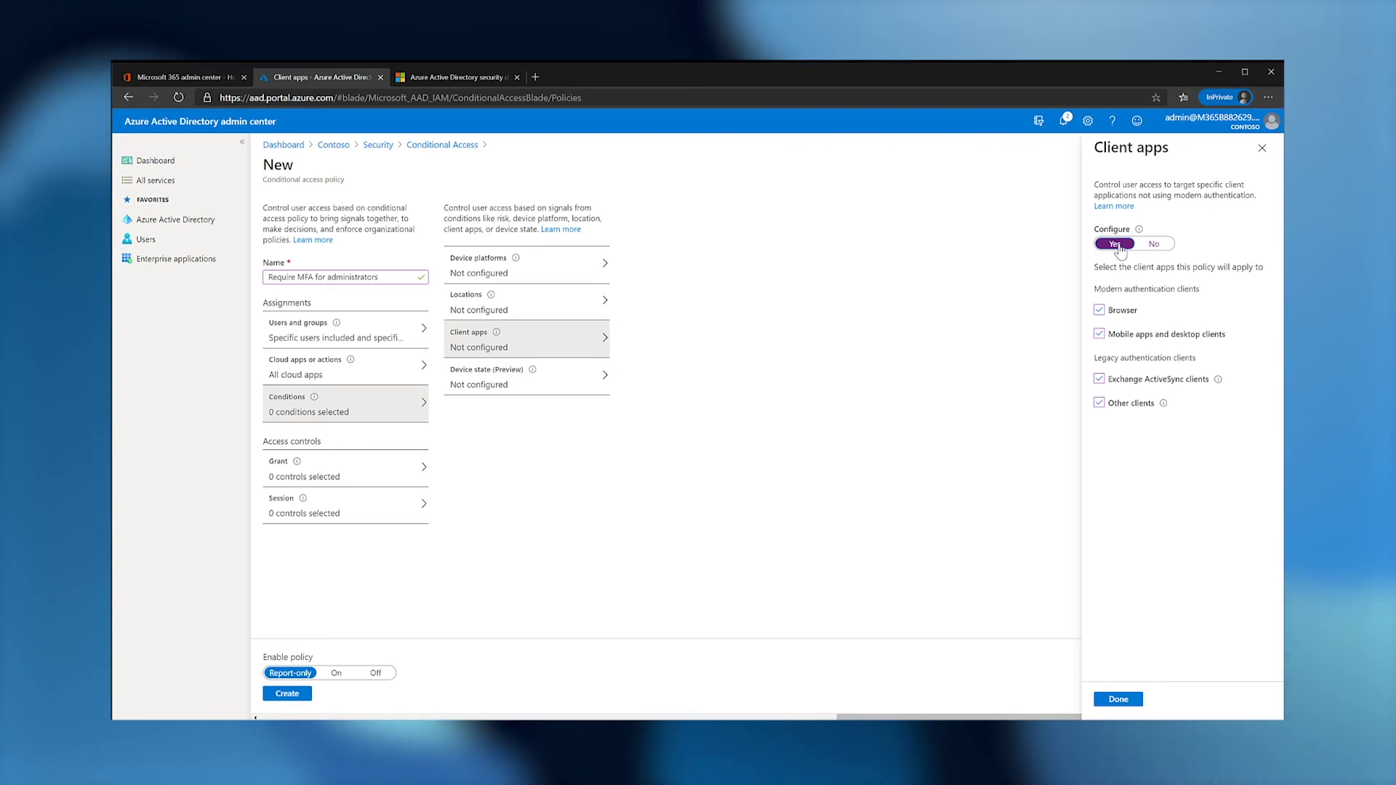
left_click(1124, 700)
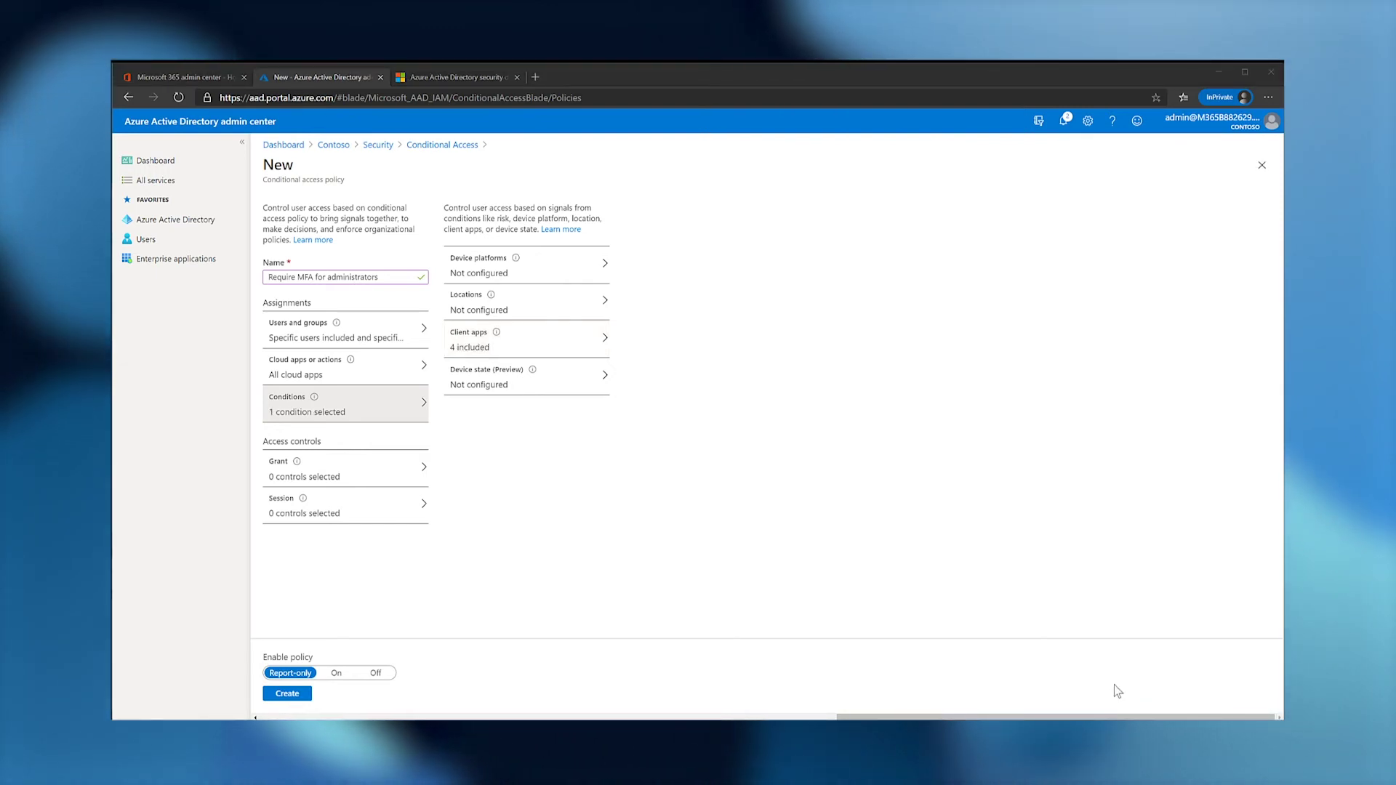
Require multi-factor authentication as the grant control, set the policy to On, and create it.
left_click(341, 471)
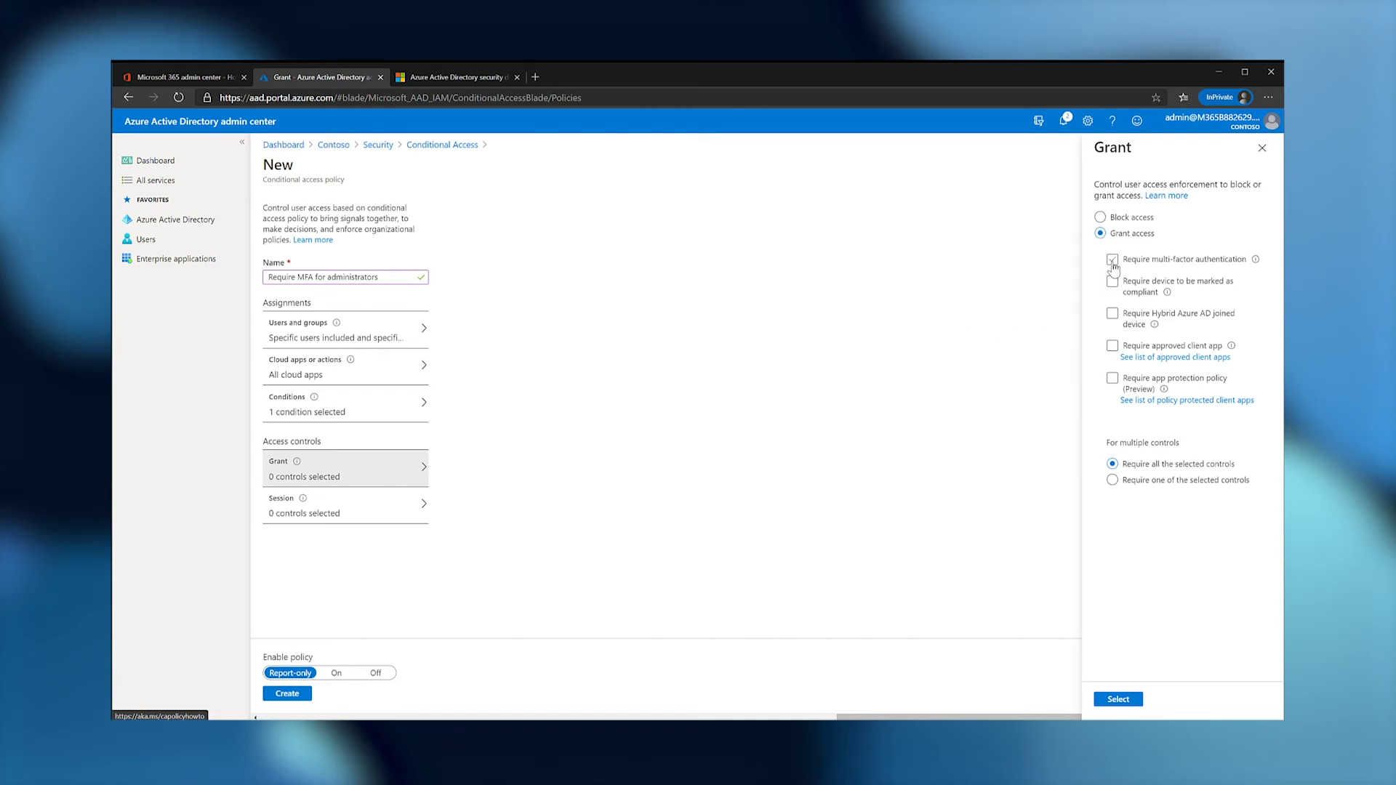
left_click(1118, 700)
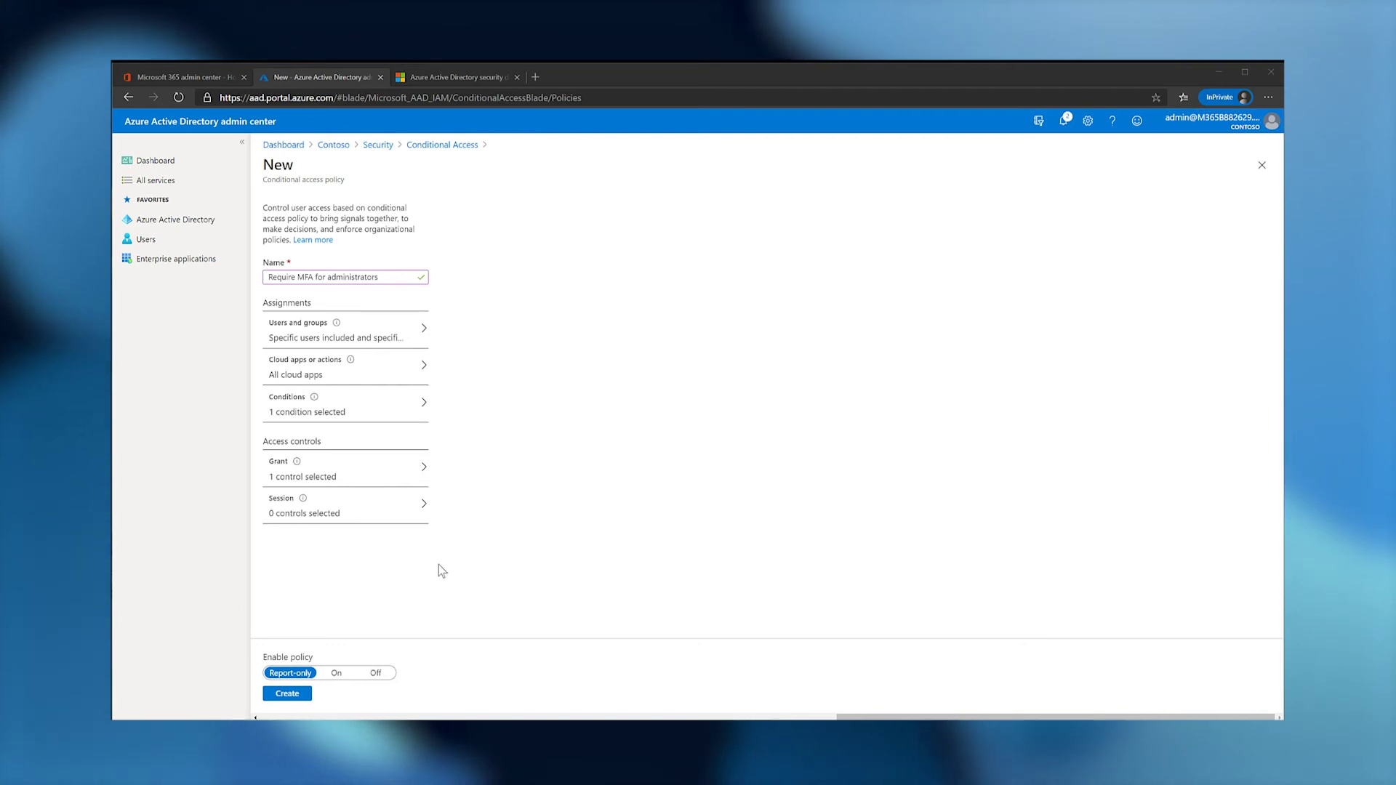
left_click(335, 673)
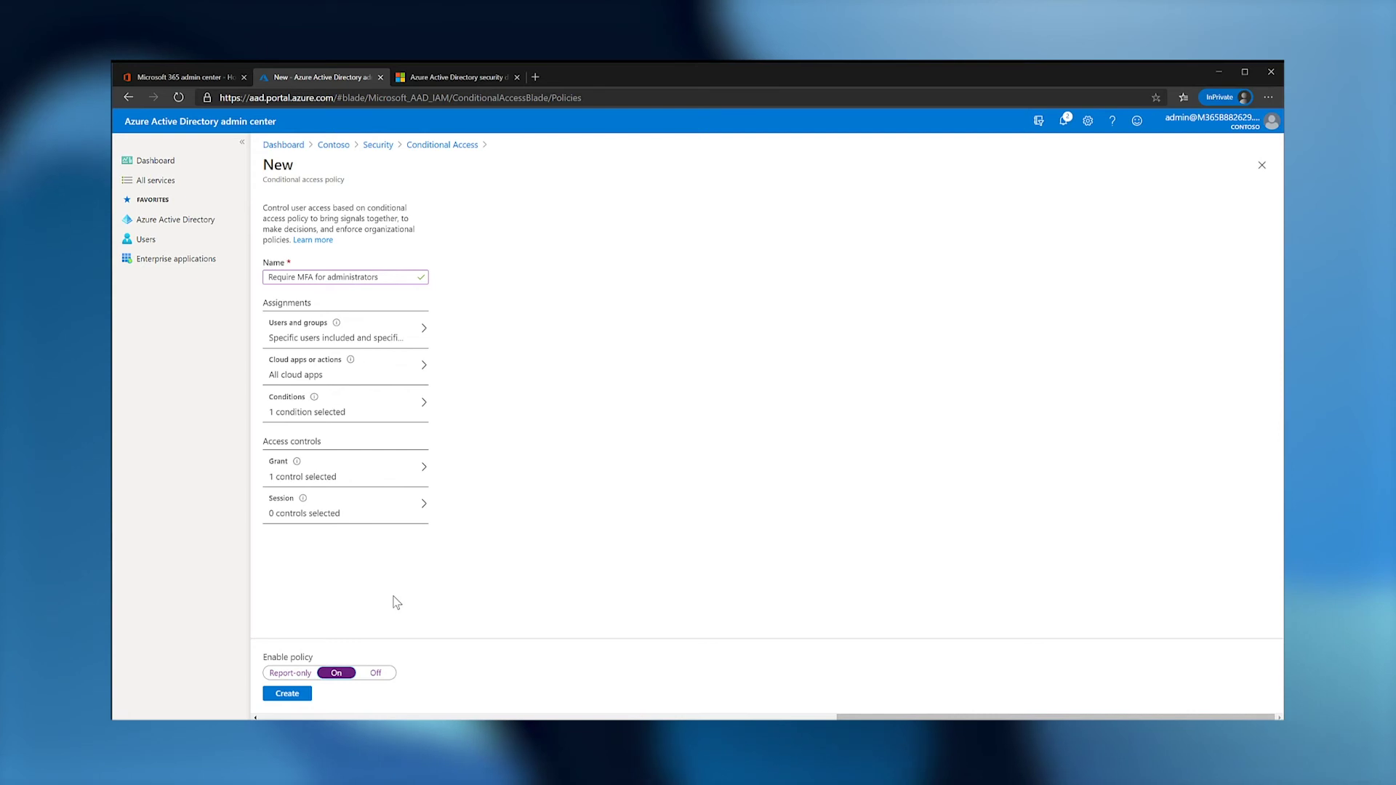
left_click(286, 694)
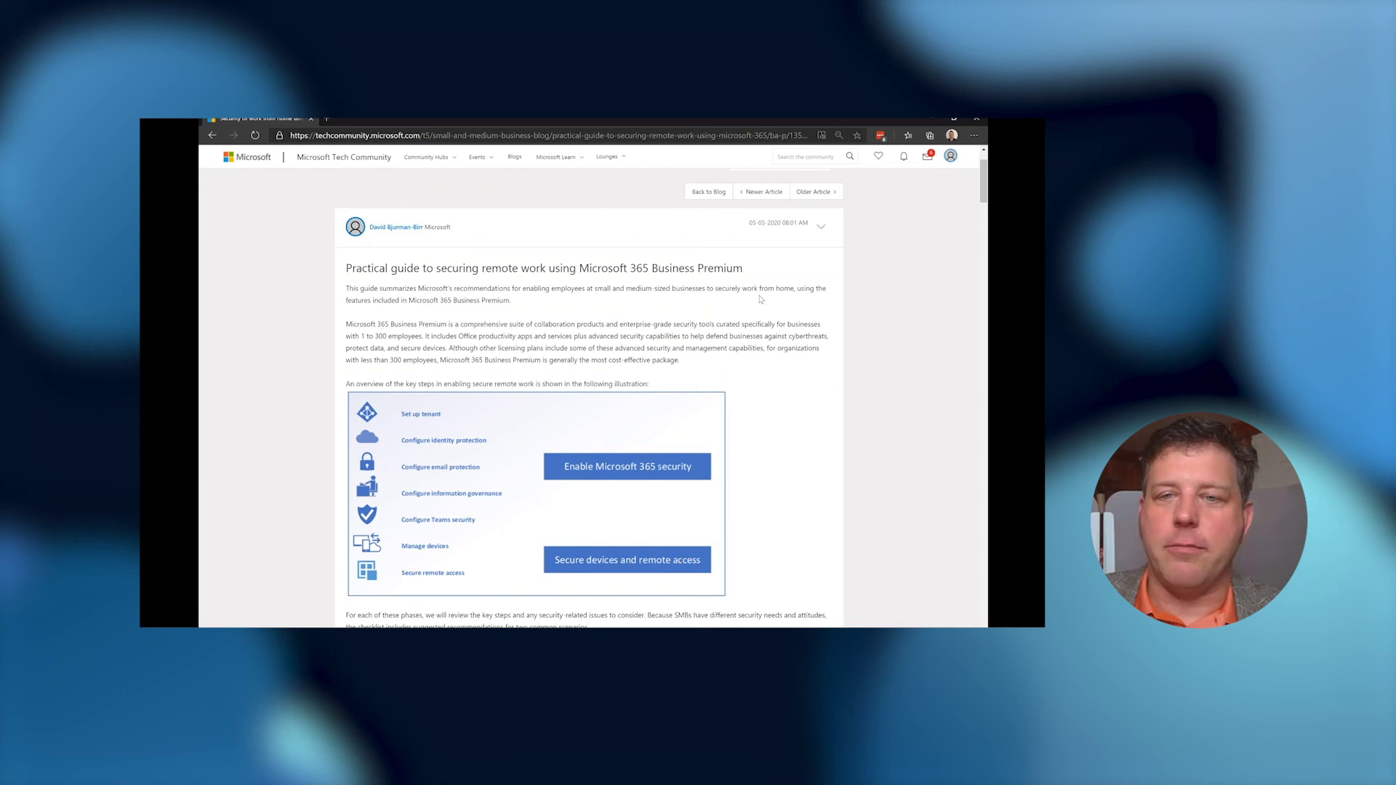
Scroll the guide down to the Enable Microsoft 365 security section and its Set up tenant table.
scroll(760, 299, "down", 8)
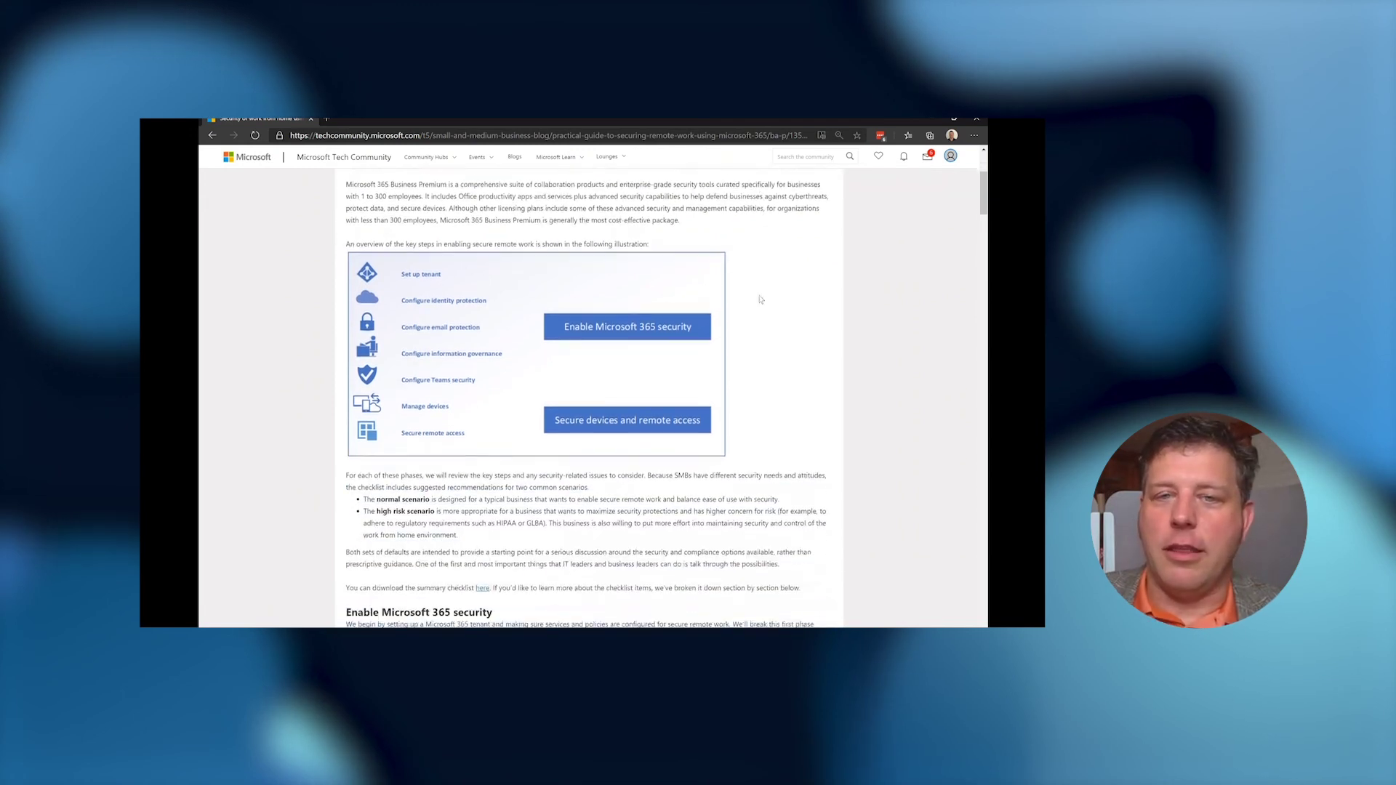
scroll(760, 299, "down", 2)
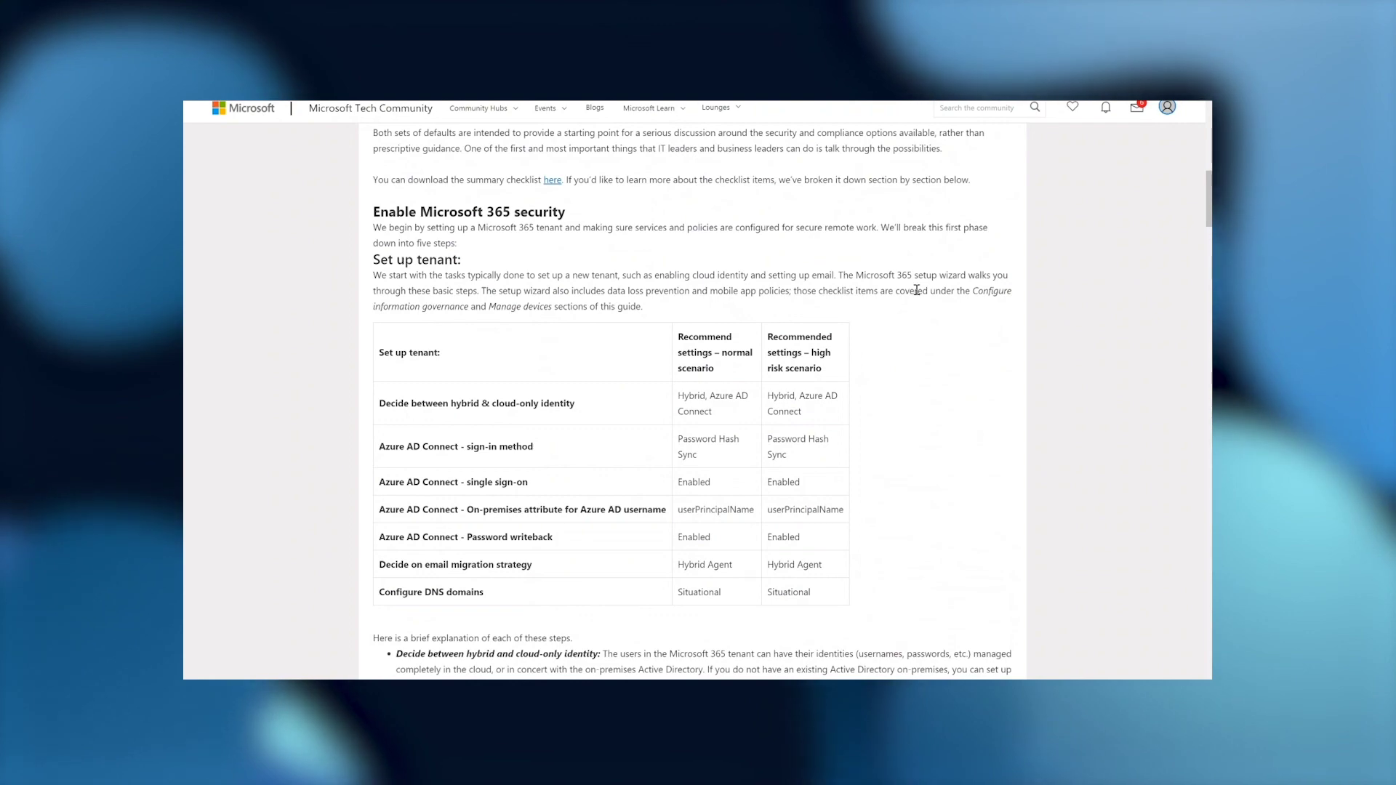
Scroll further to the Configure identity protection table with its MFA and password reset recommendations.
scroll(900, 269, "down", 4)
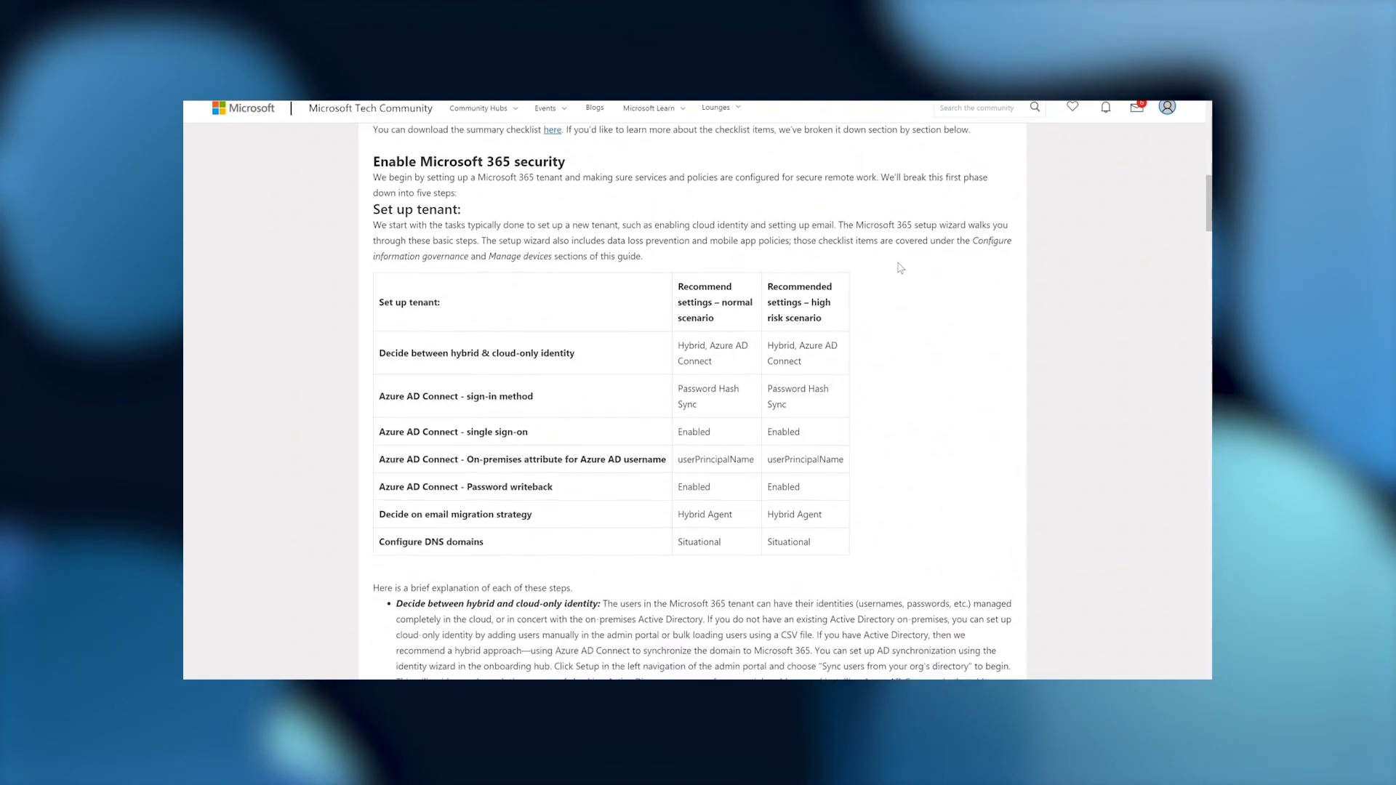
scroll(900, 268, "down", 1)
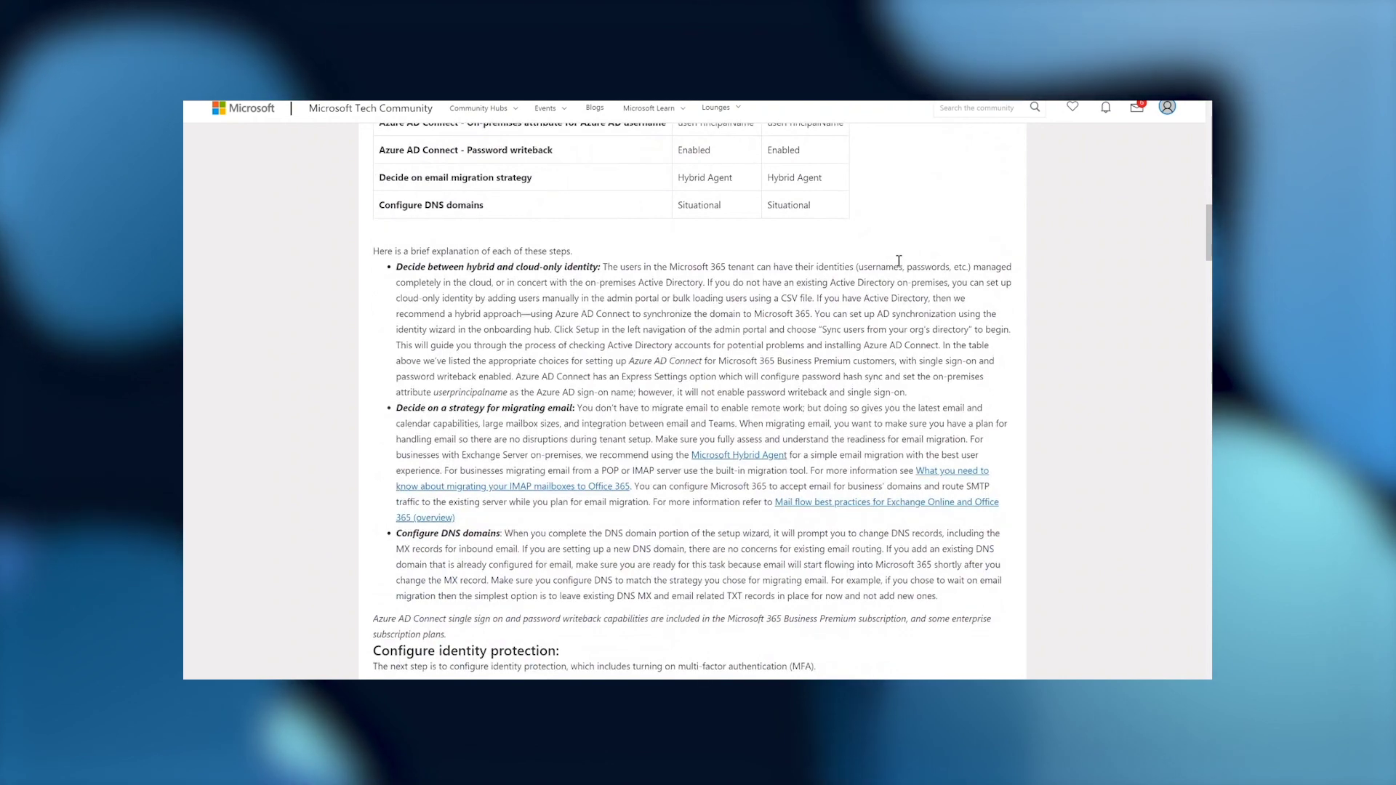
scroll(900, 262, "down", 7)
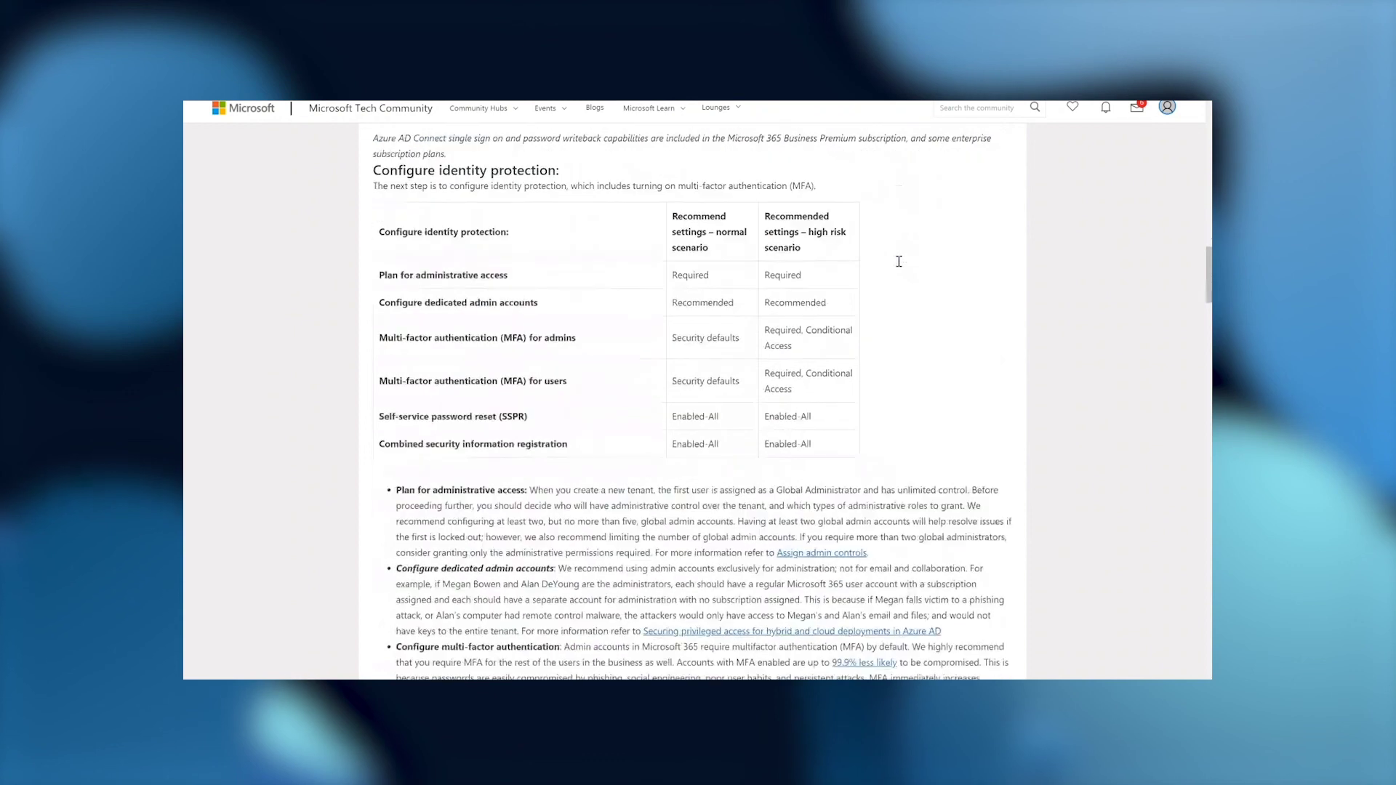